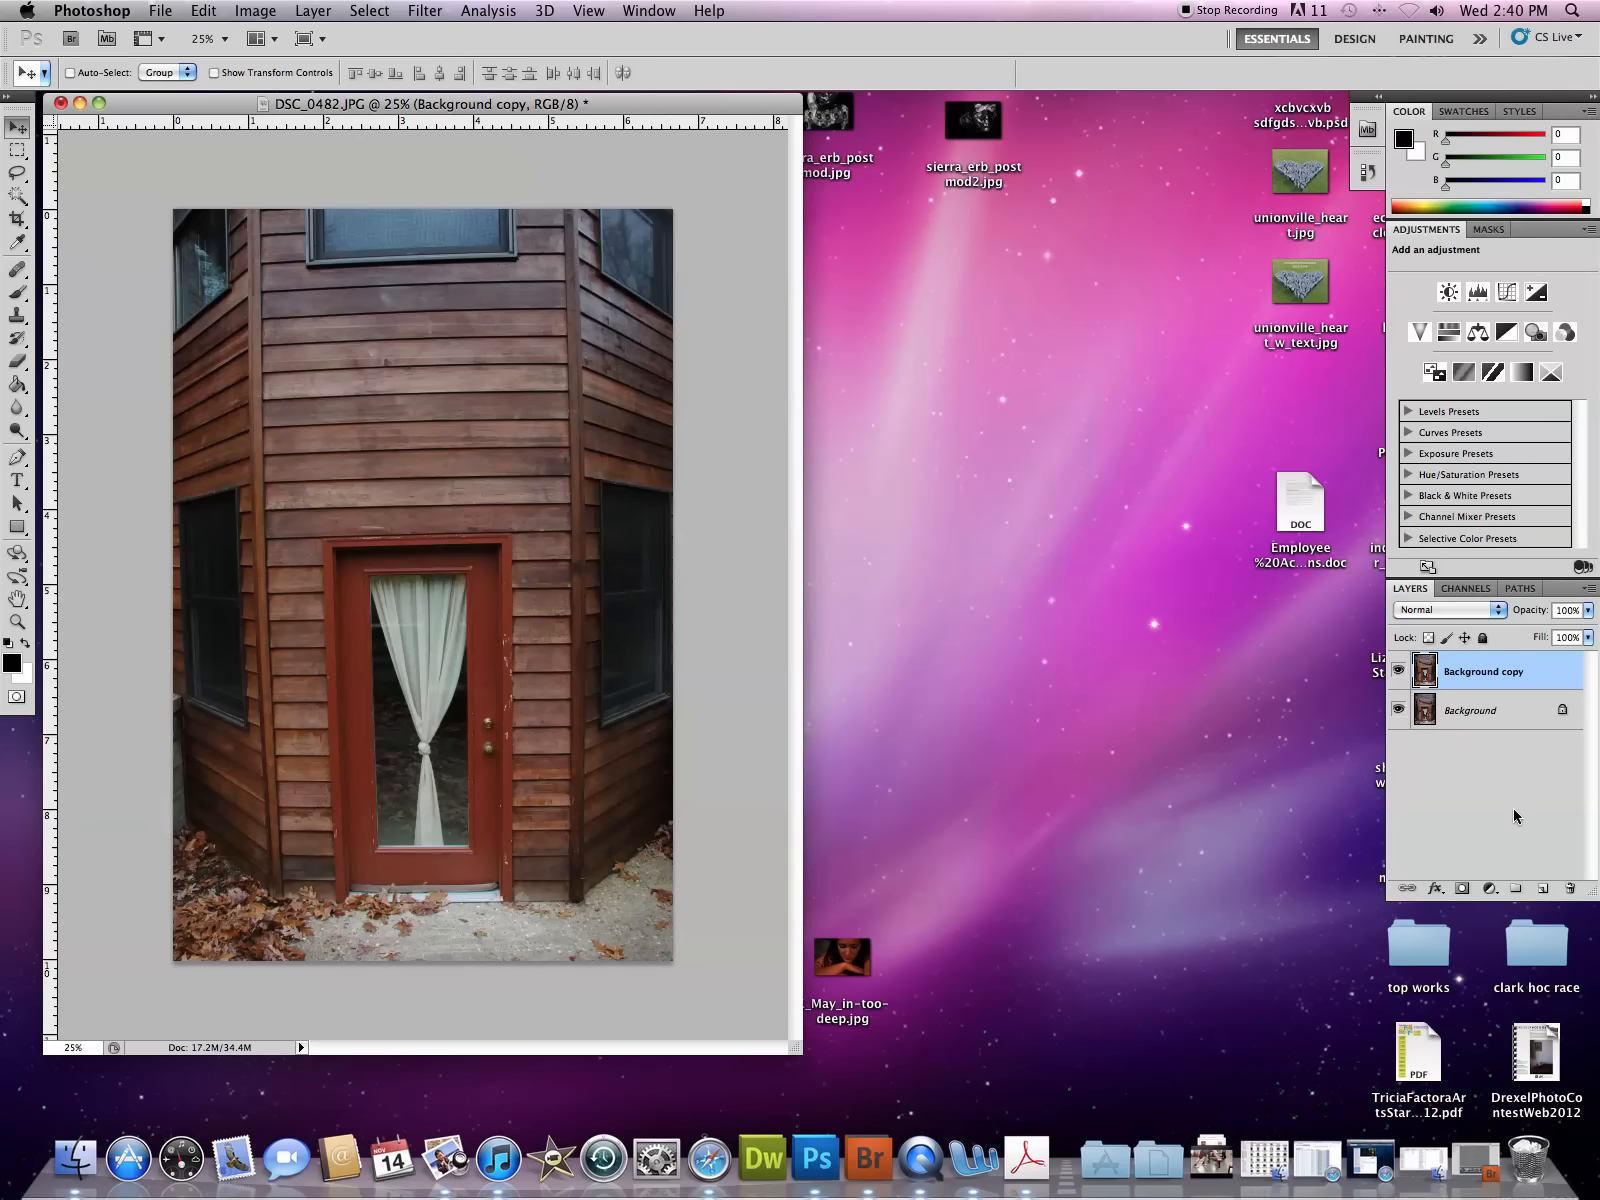
- Rename the Background copy layer to retouch and hide the original Background layer
double_click(1492, 671)
text(retouch)
key(Return)
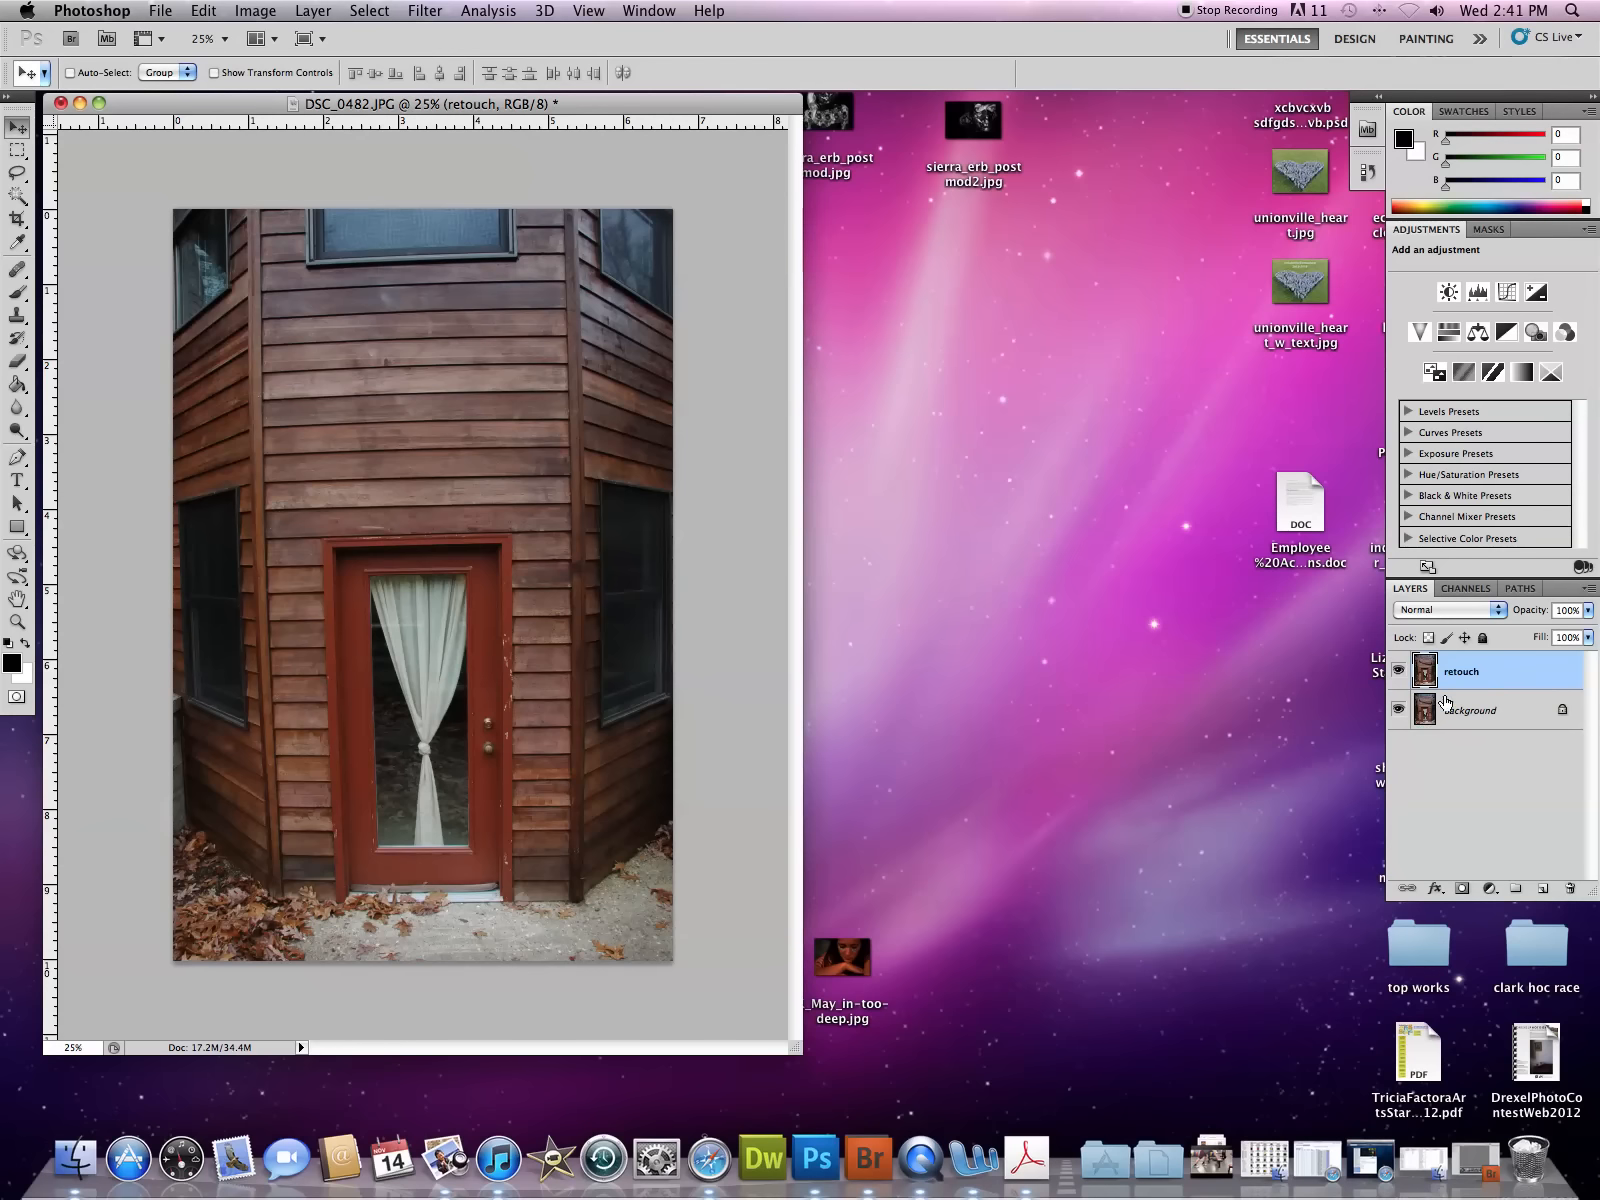
click(1398, 709)
- Start a Warp transform on the retouch layer, try pulling the image's middle down and to the left, and undo that pull
key(super+t)
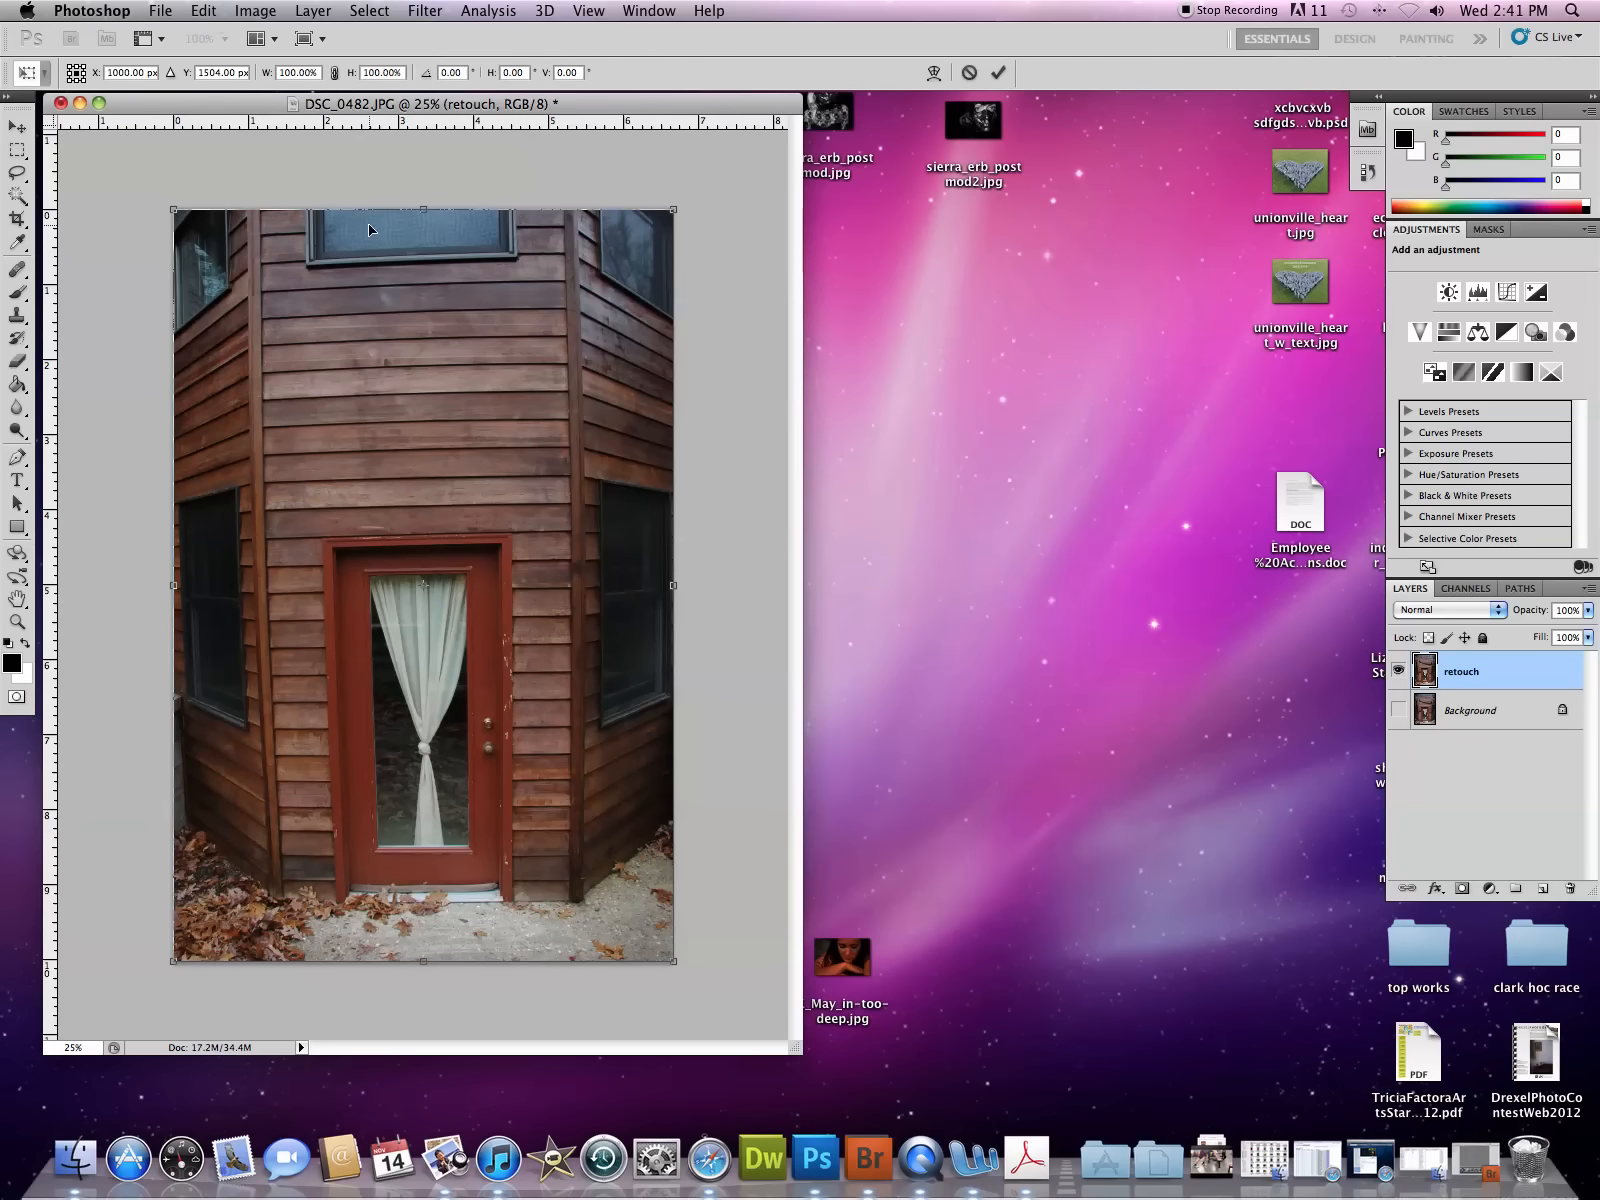
click(202, 11)
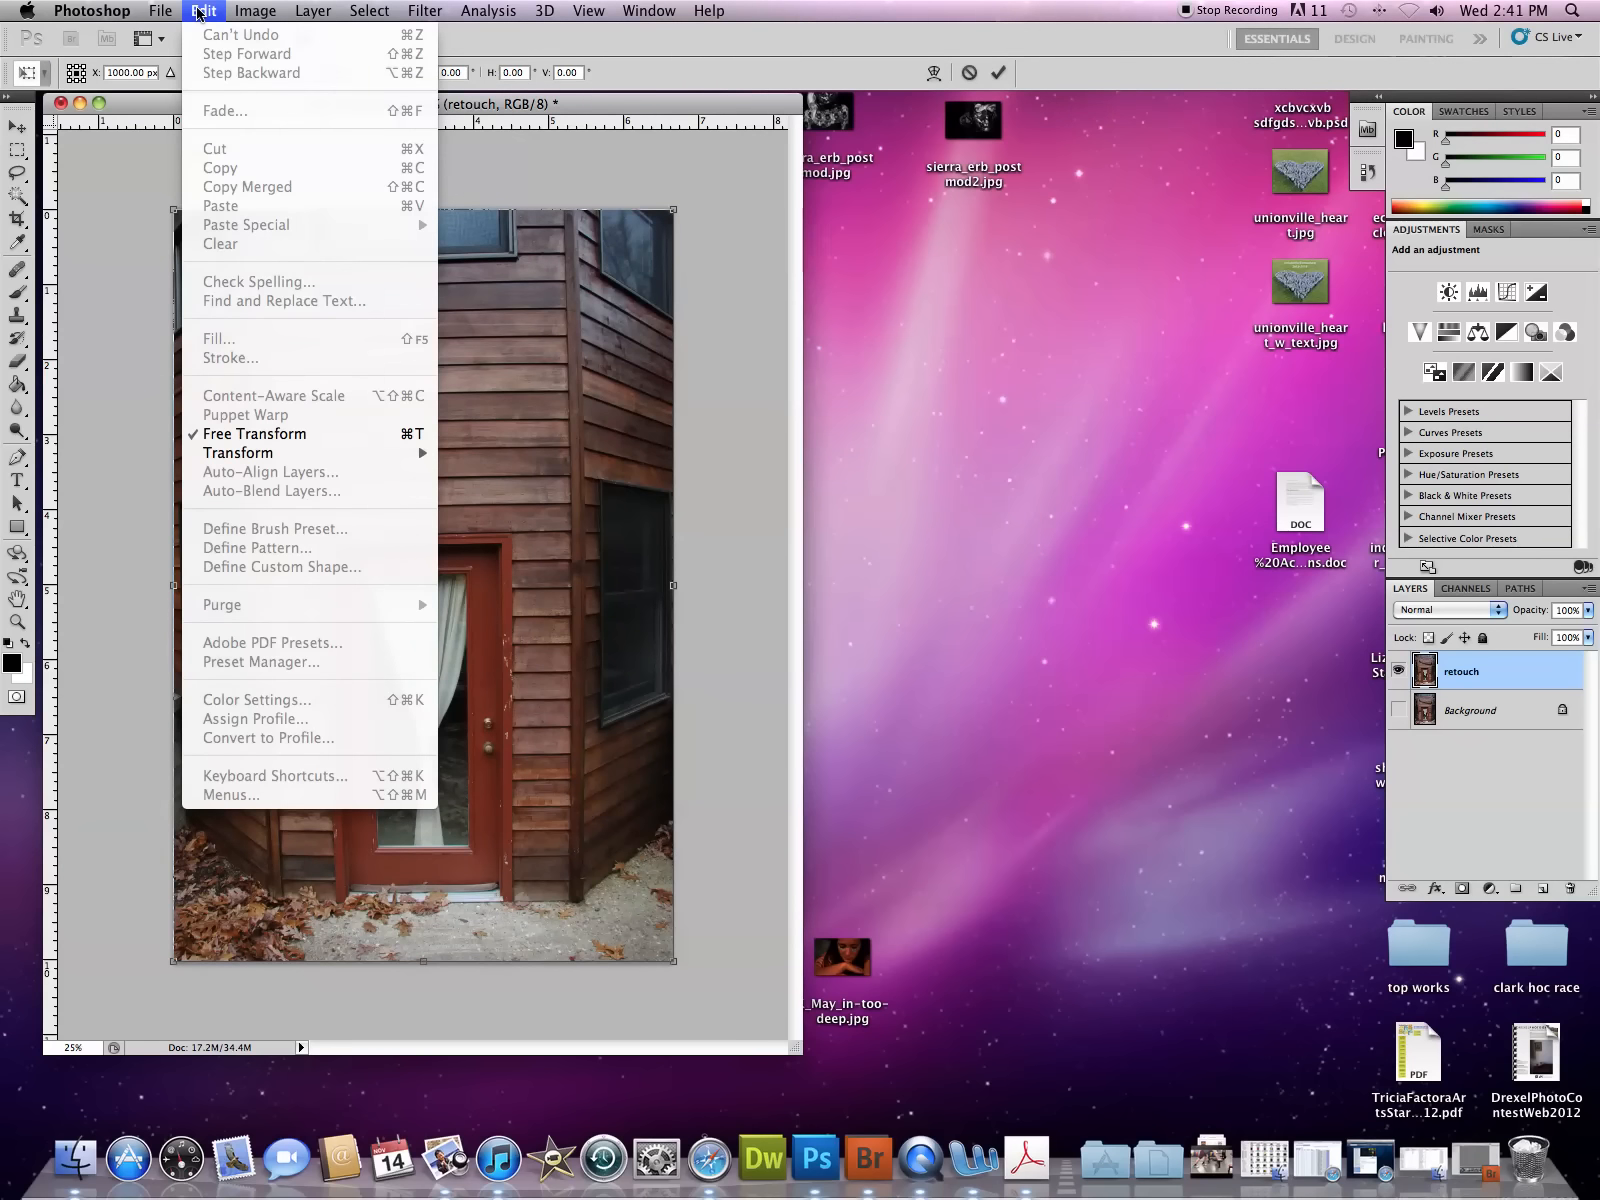
mouse_move(370, 455)
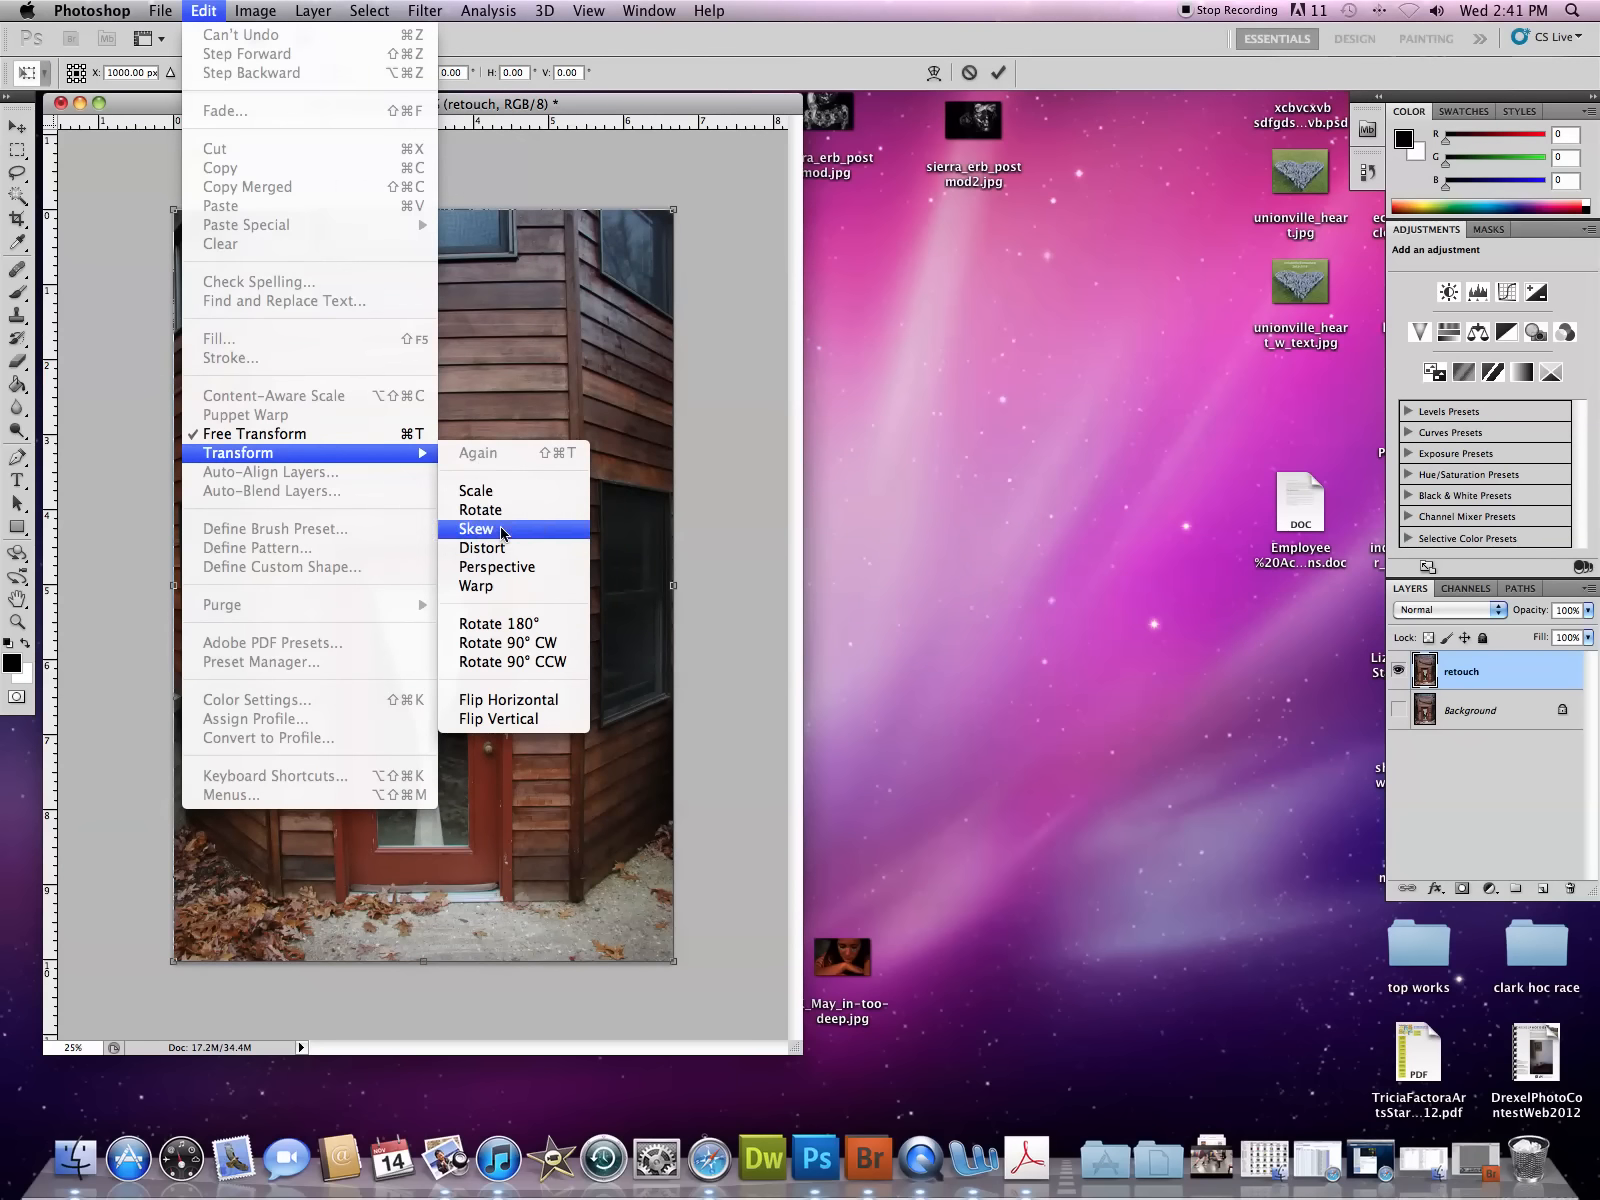
click(497, 586)
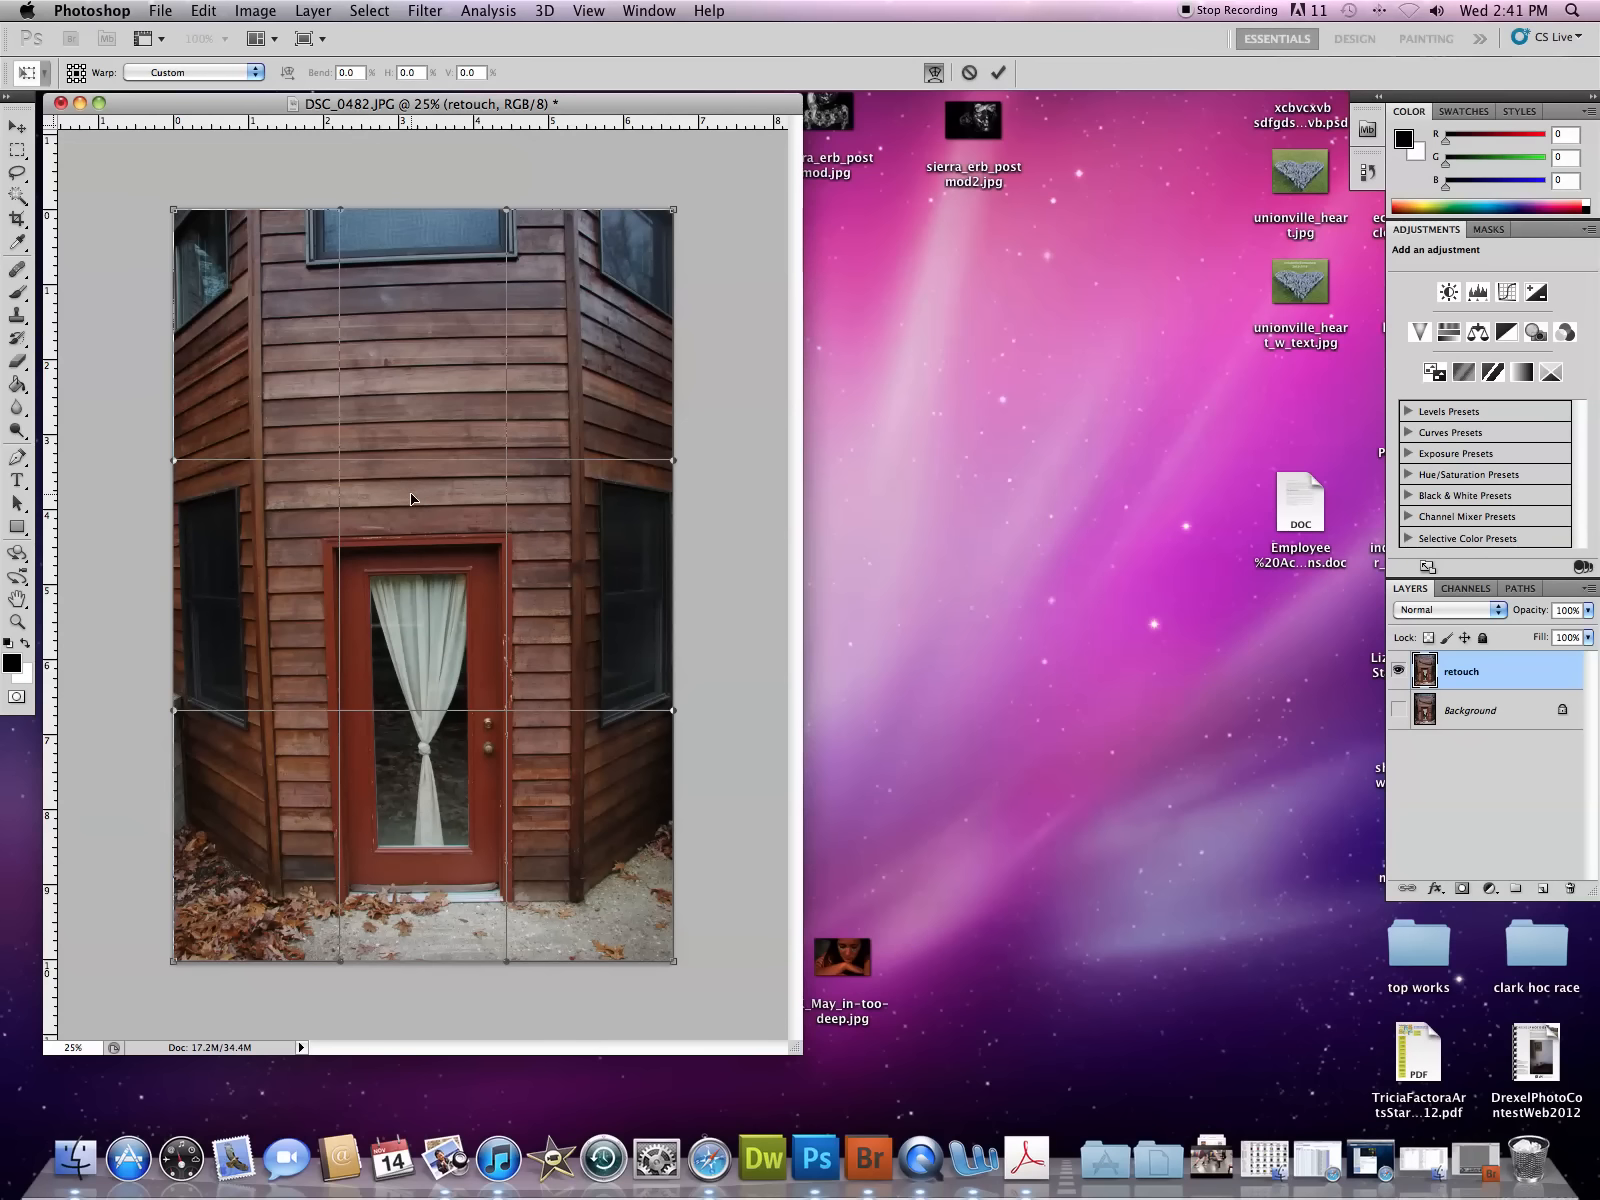
drag(419, 500, 334, 658)
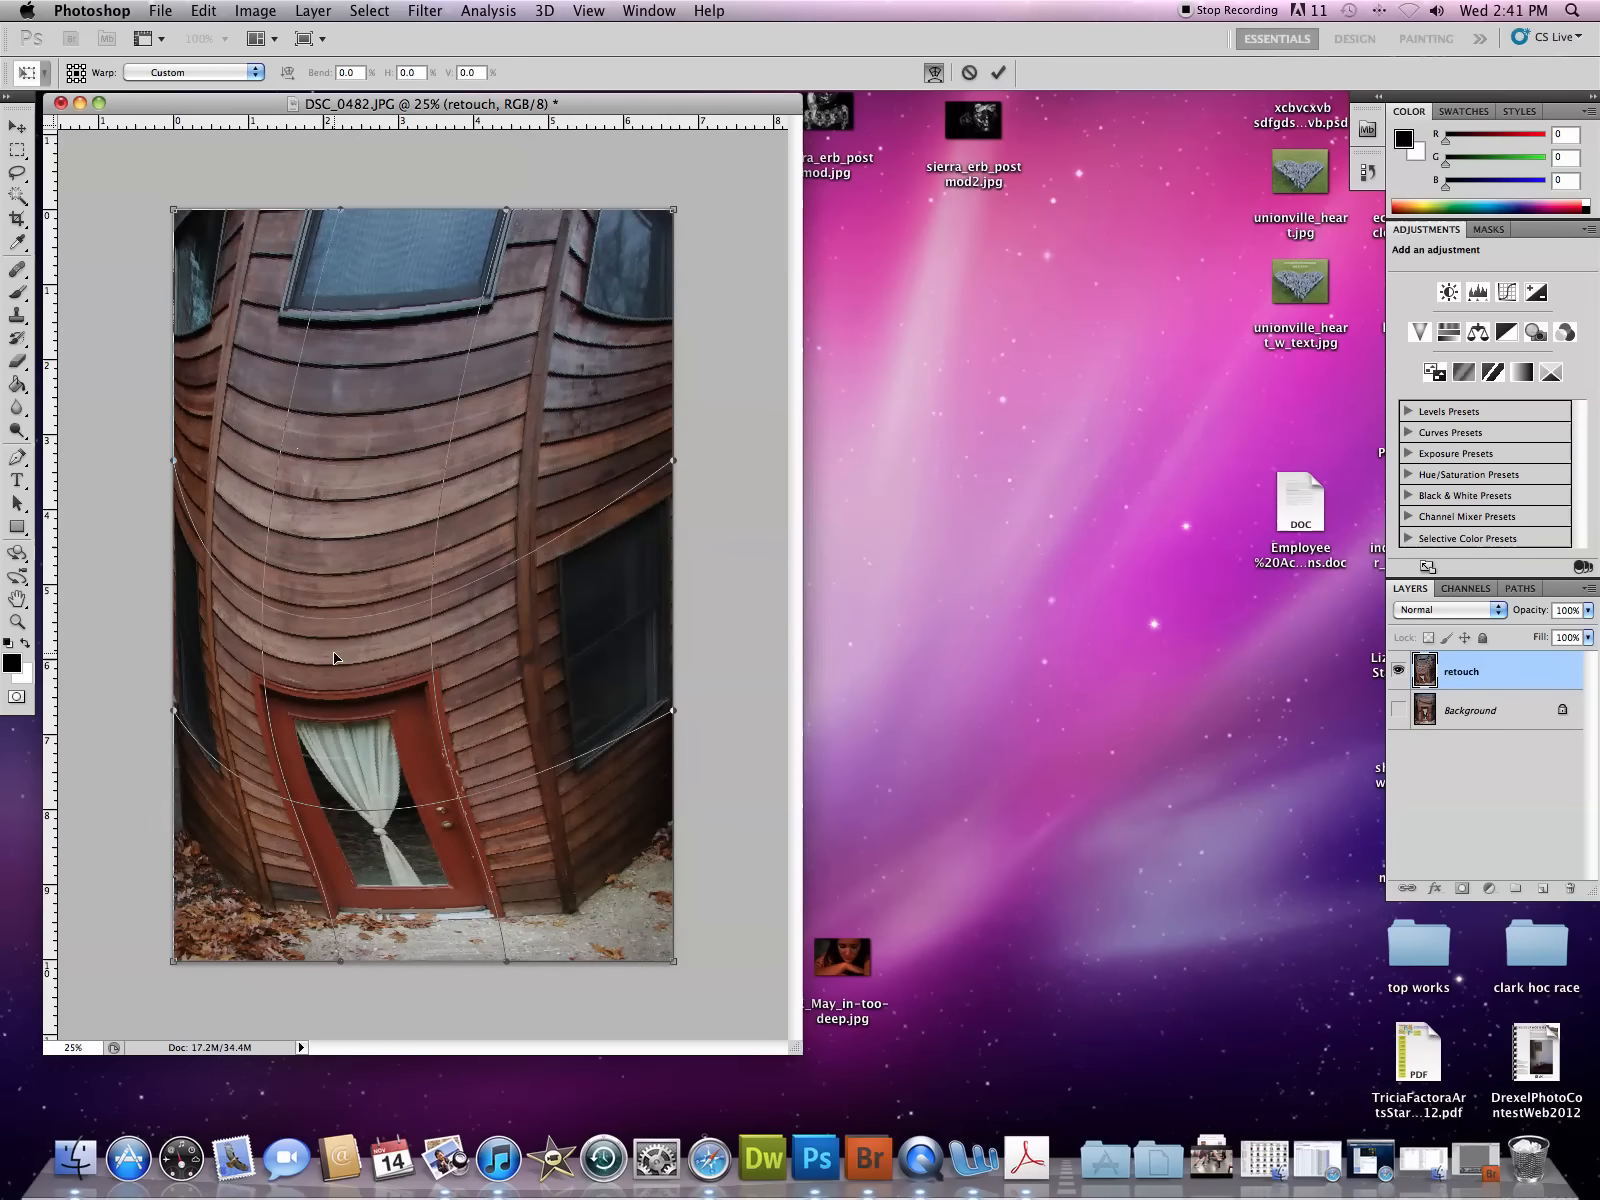
key(super+z)
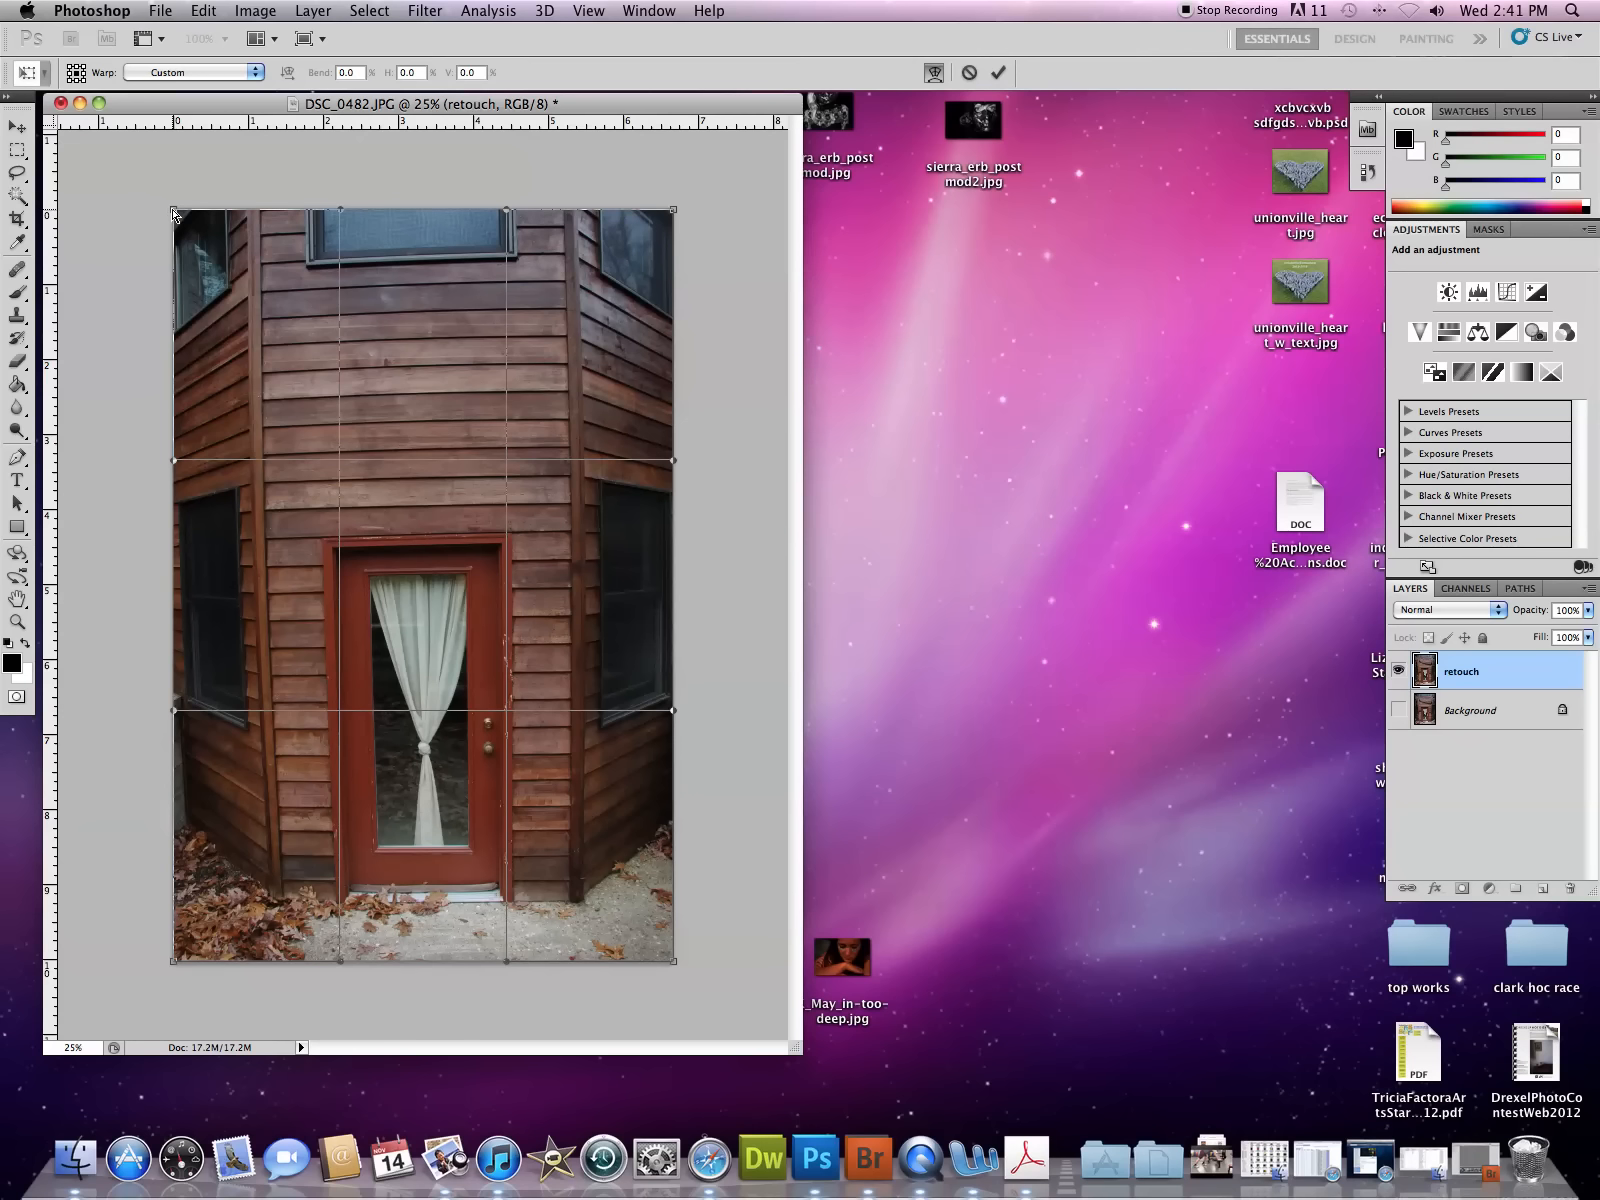
- Warp the retouch layer by pulling its upper corners slightly outward and both side edges' handles slightly inward, and apply the warp
mouse_move(173, 213)
mouse_down()
mouse_move(290, 290)
mouse_move(395, 443)
mouse_move(168, 211)
mouse_up()
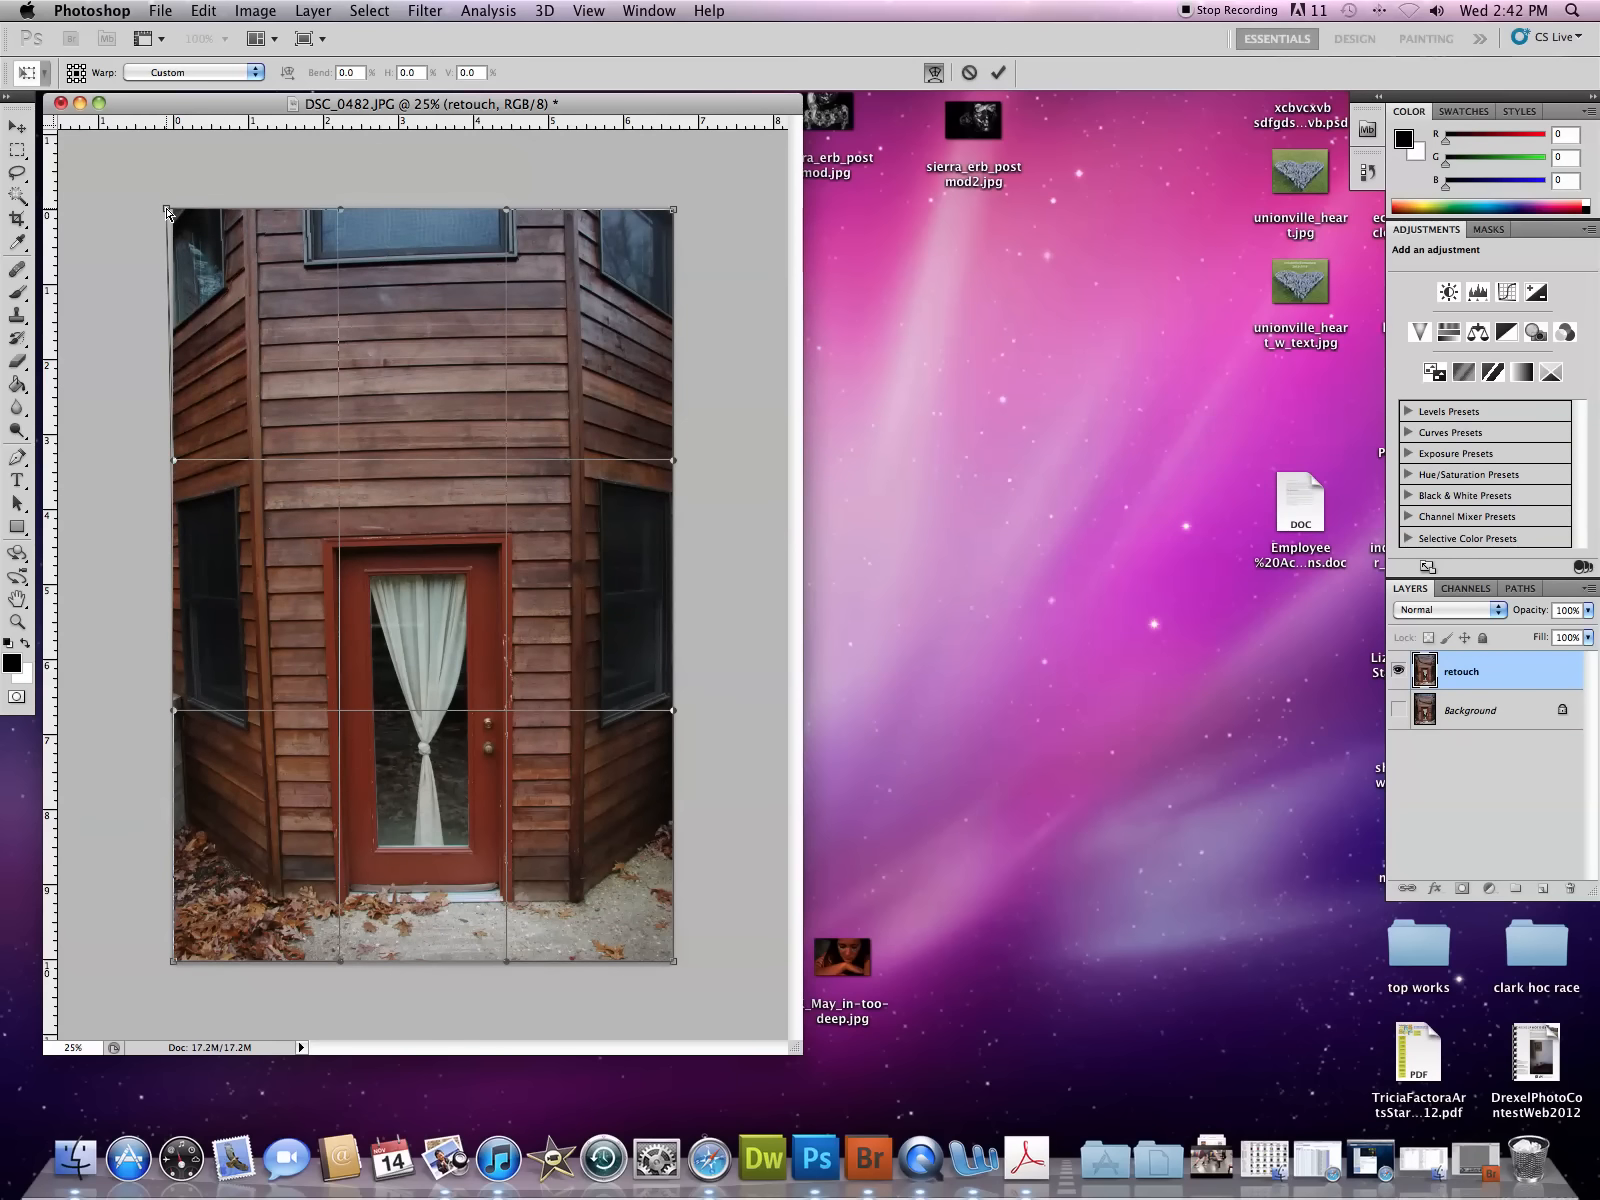
drag(674, 215, 688, 216)
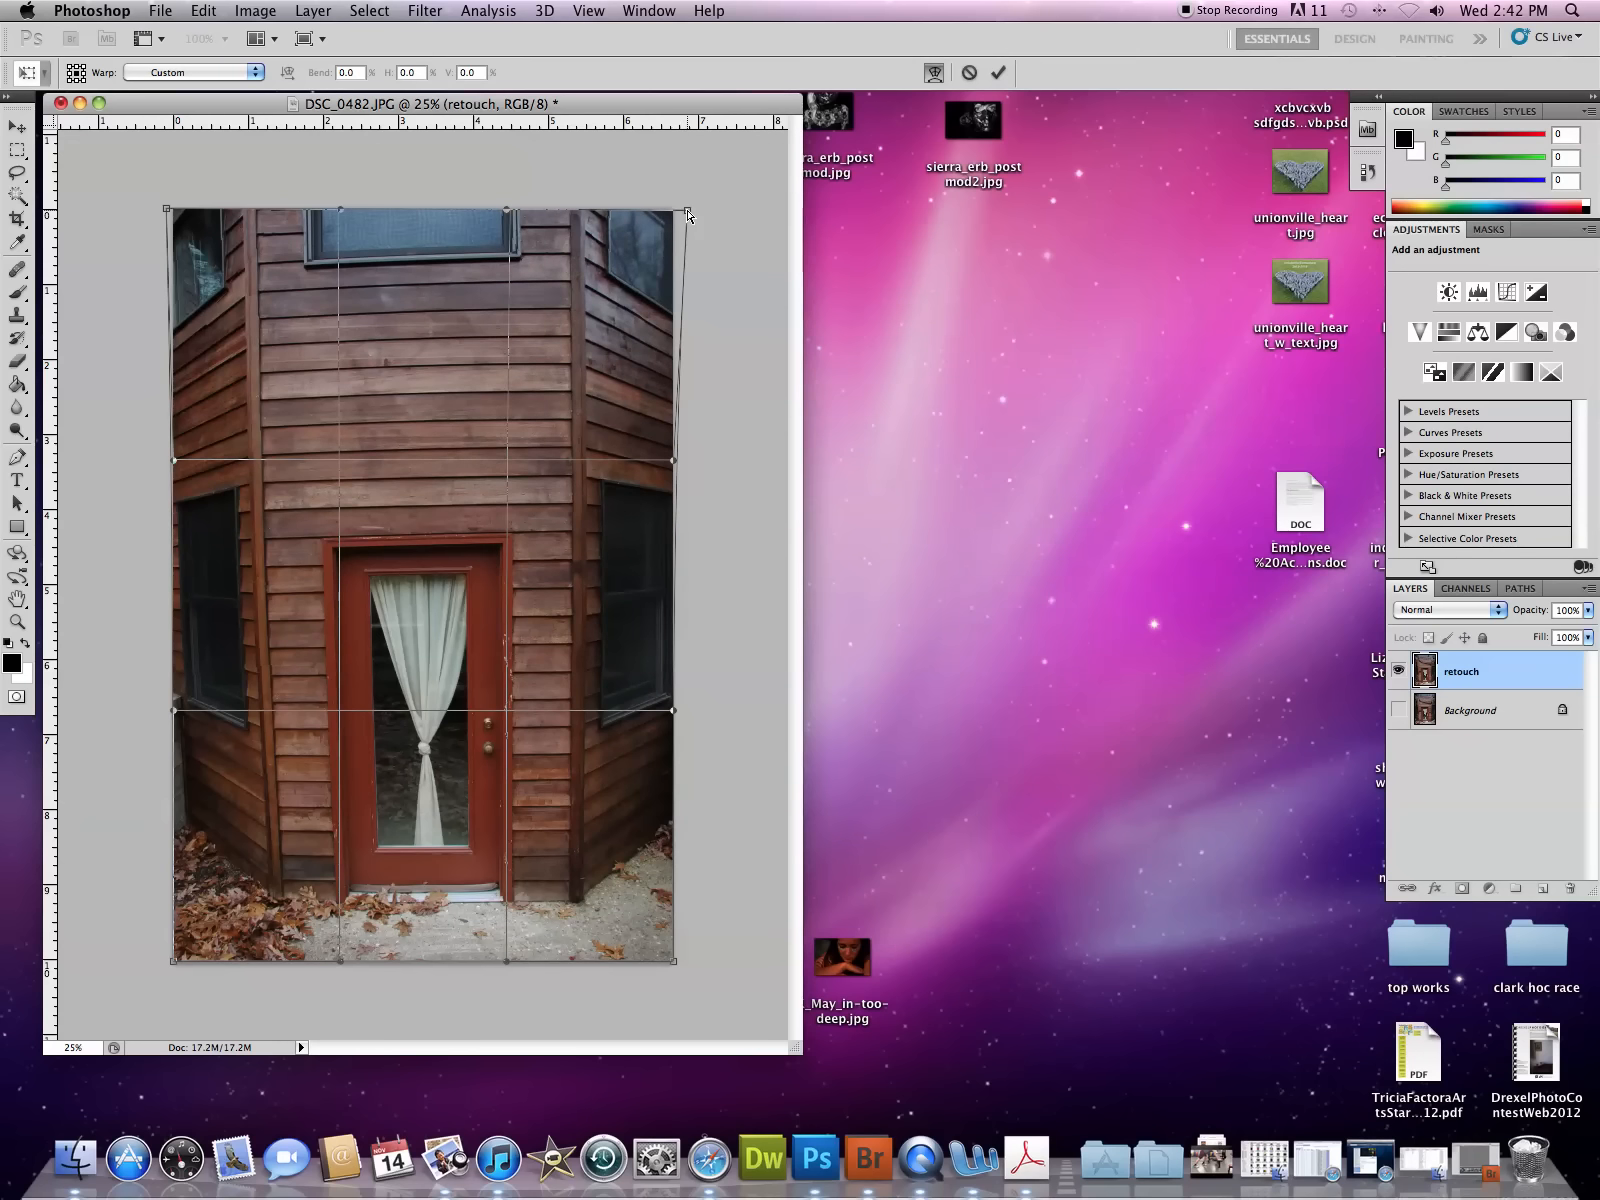
drag(674, 462, 667, 459)
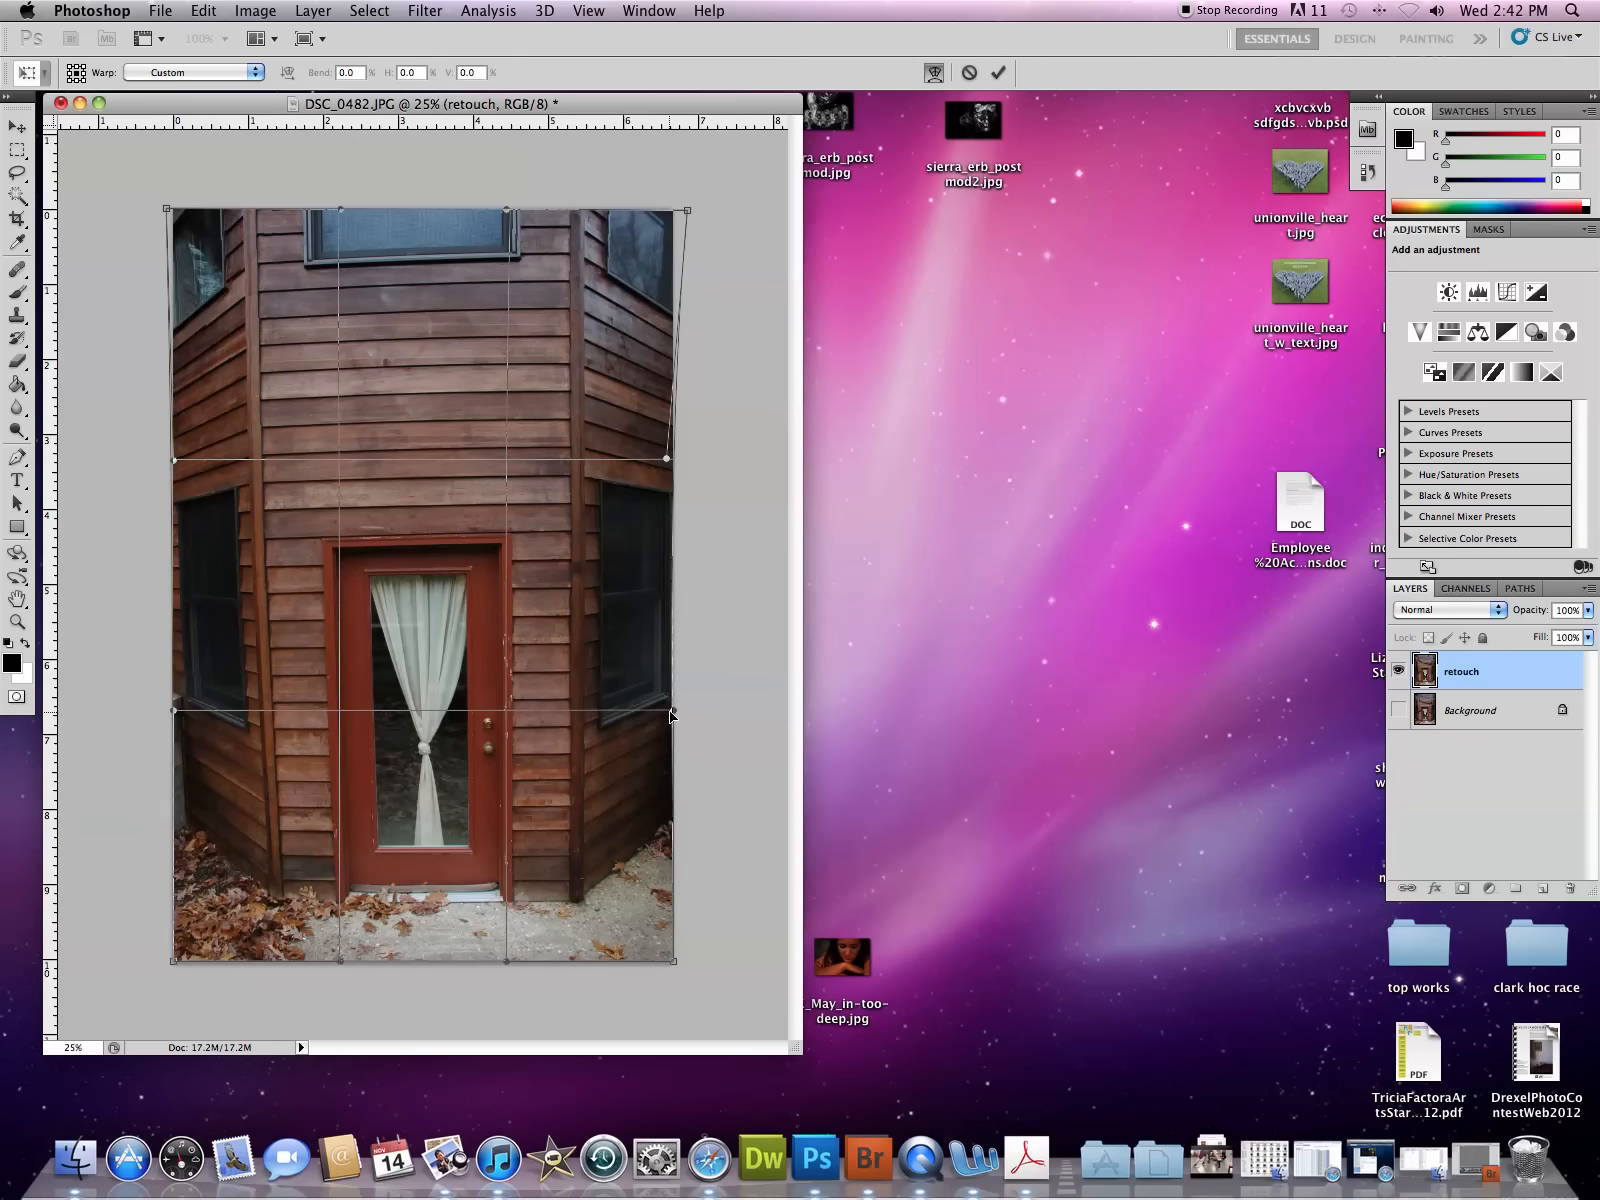
drag(674, 713, 668, 712)
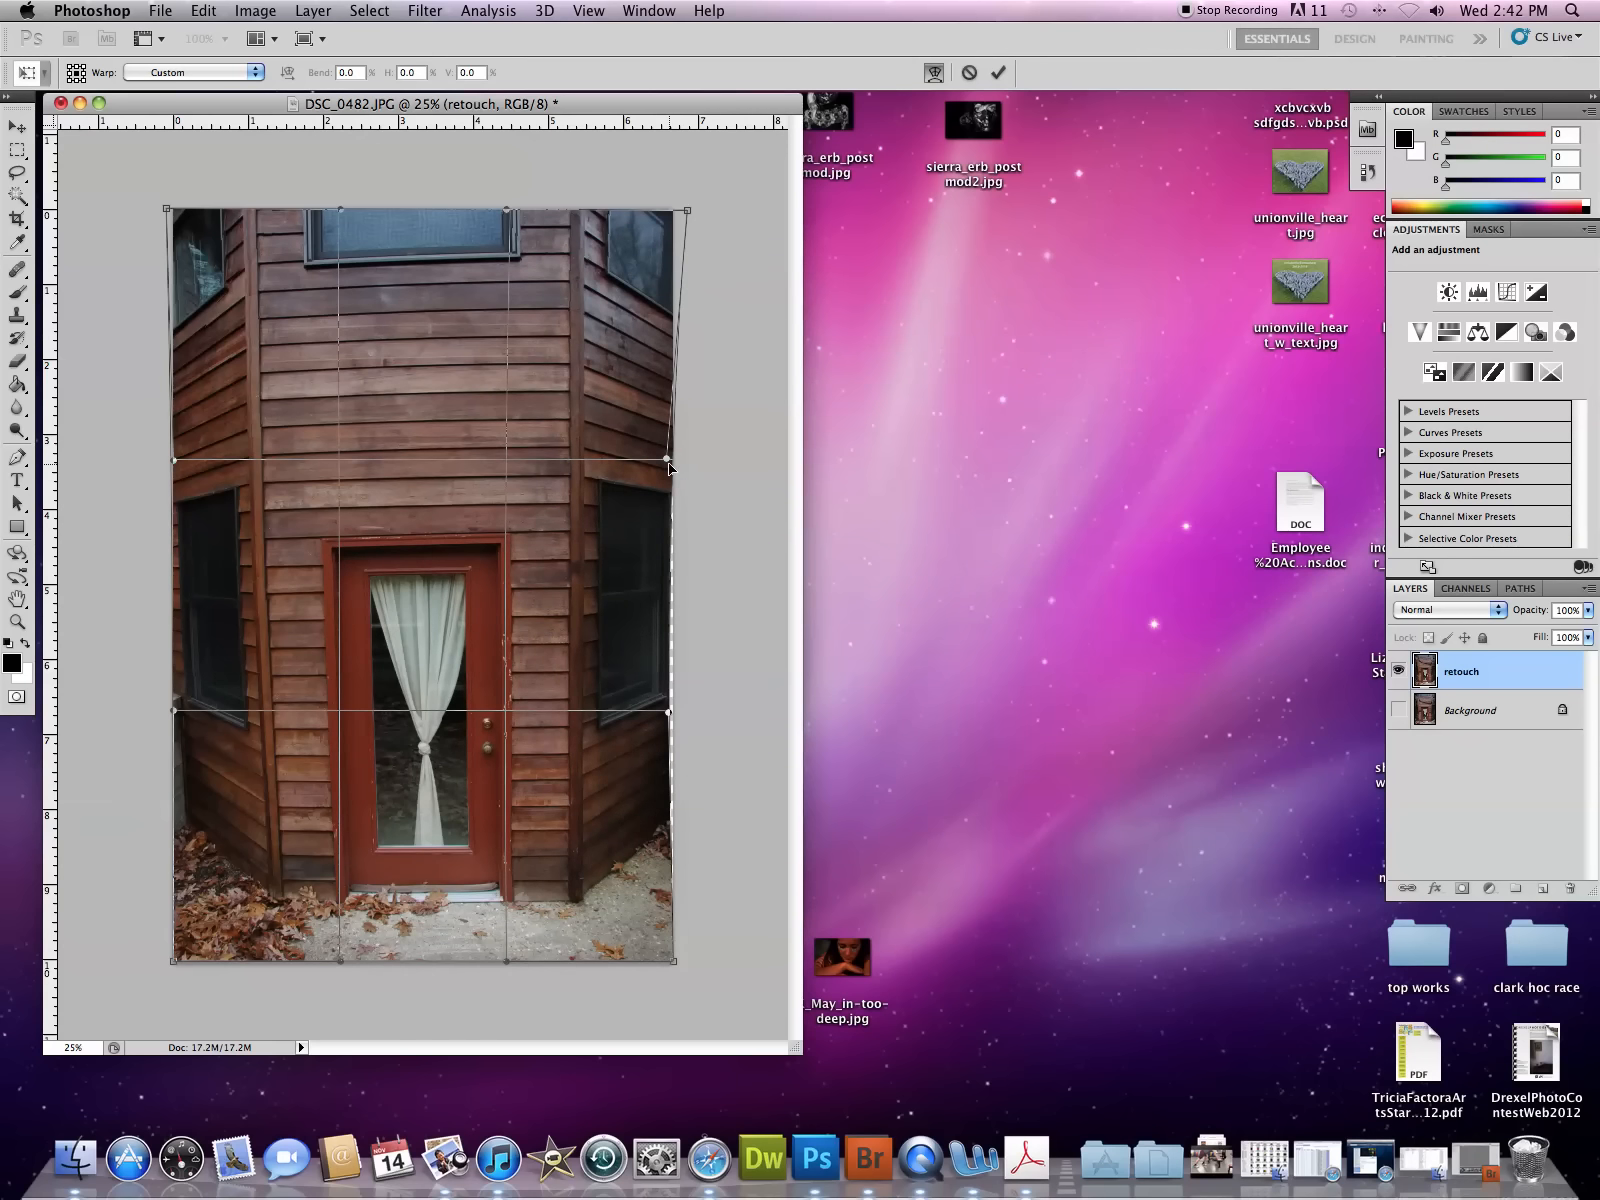
drag(667, 461, 663, 462)
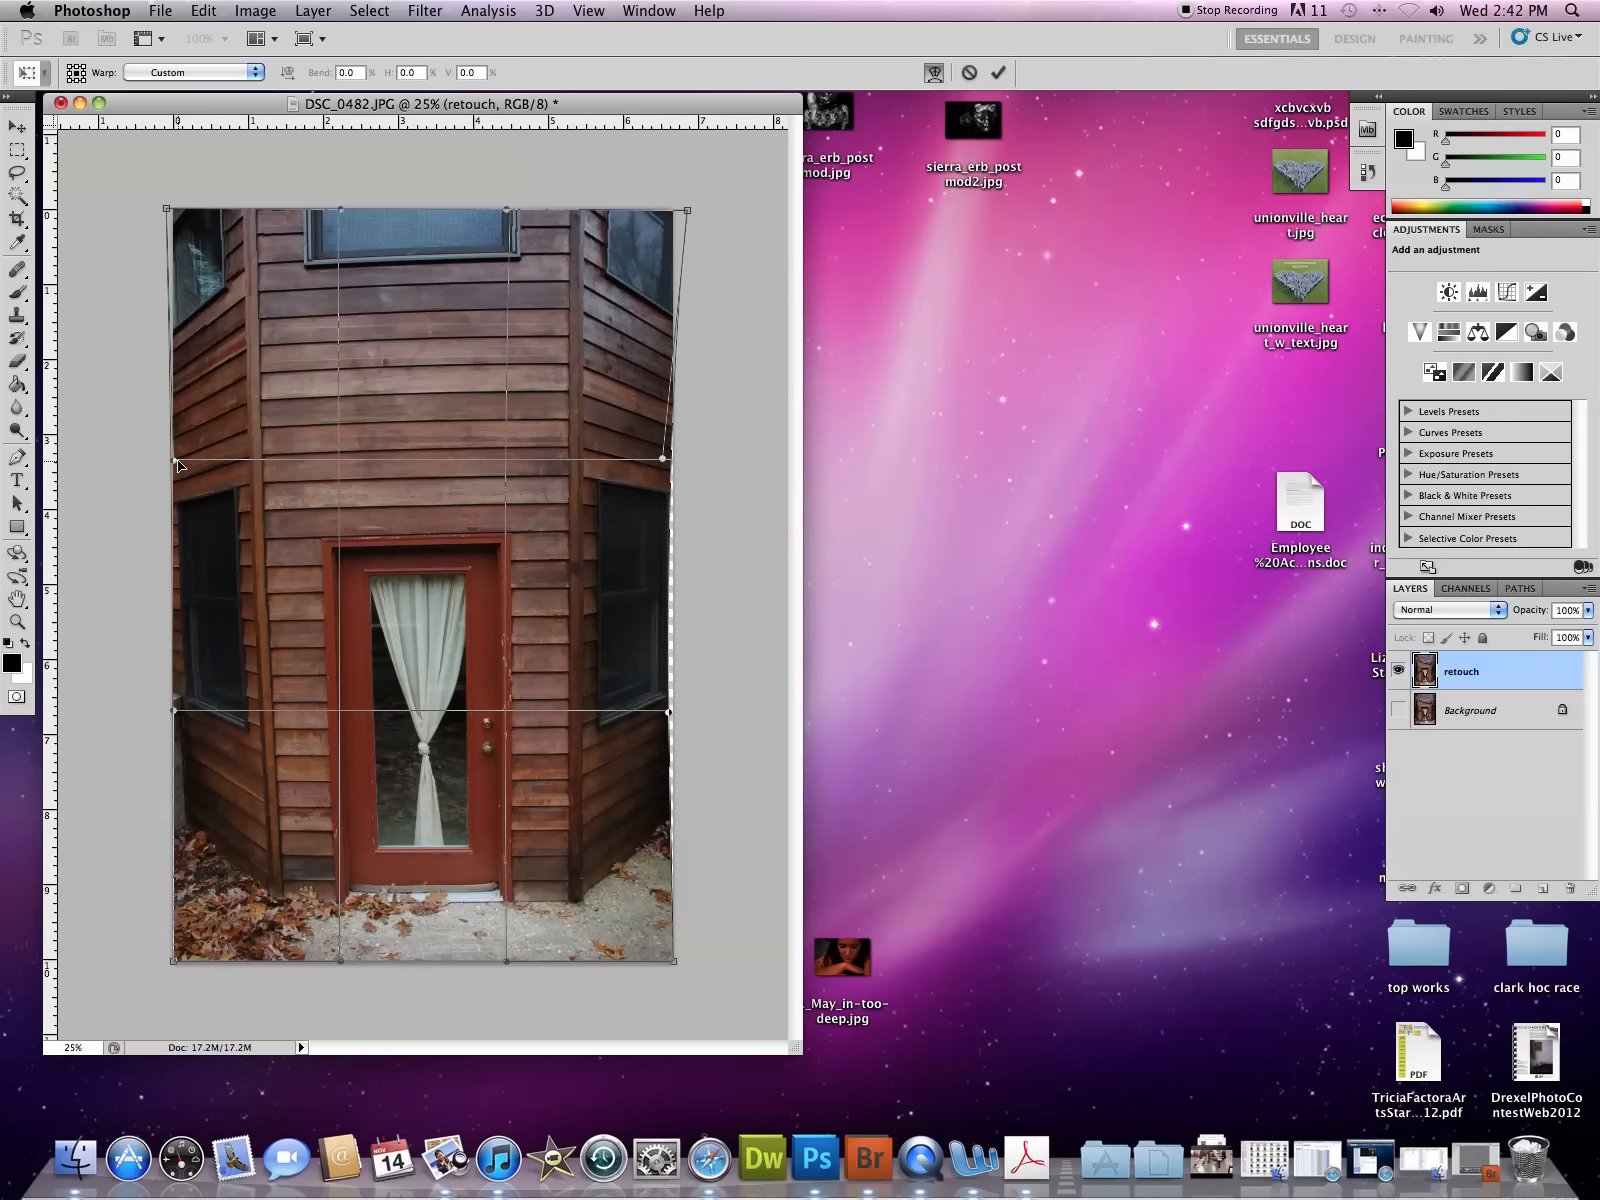
drag(175, 462, 183, 460)
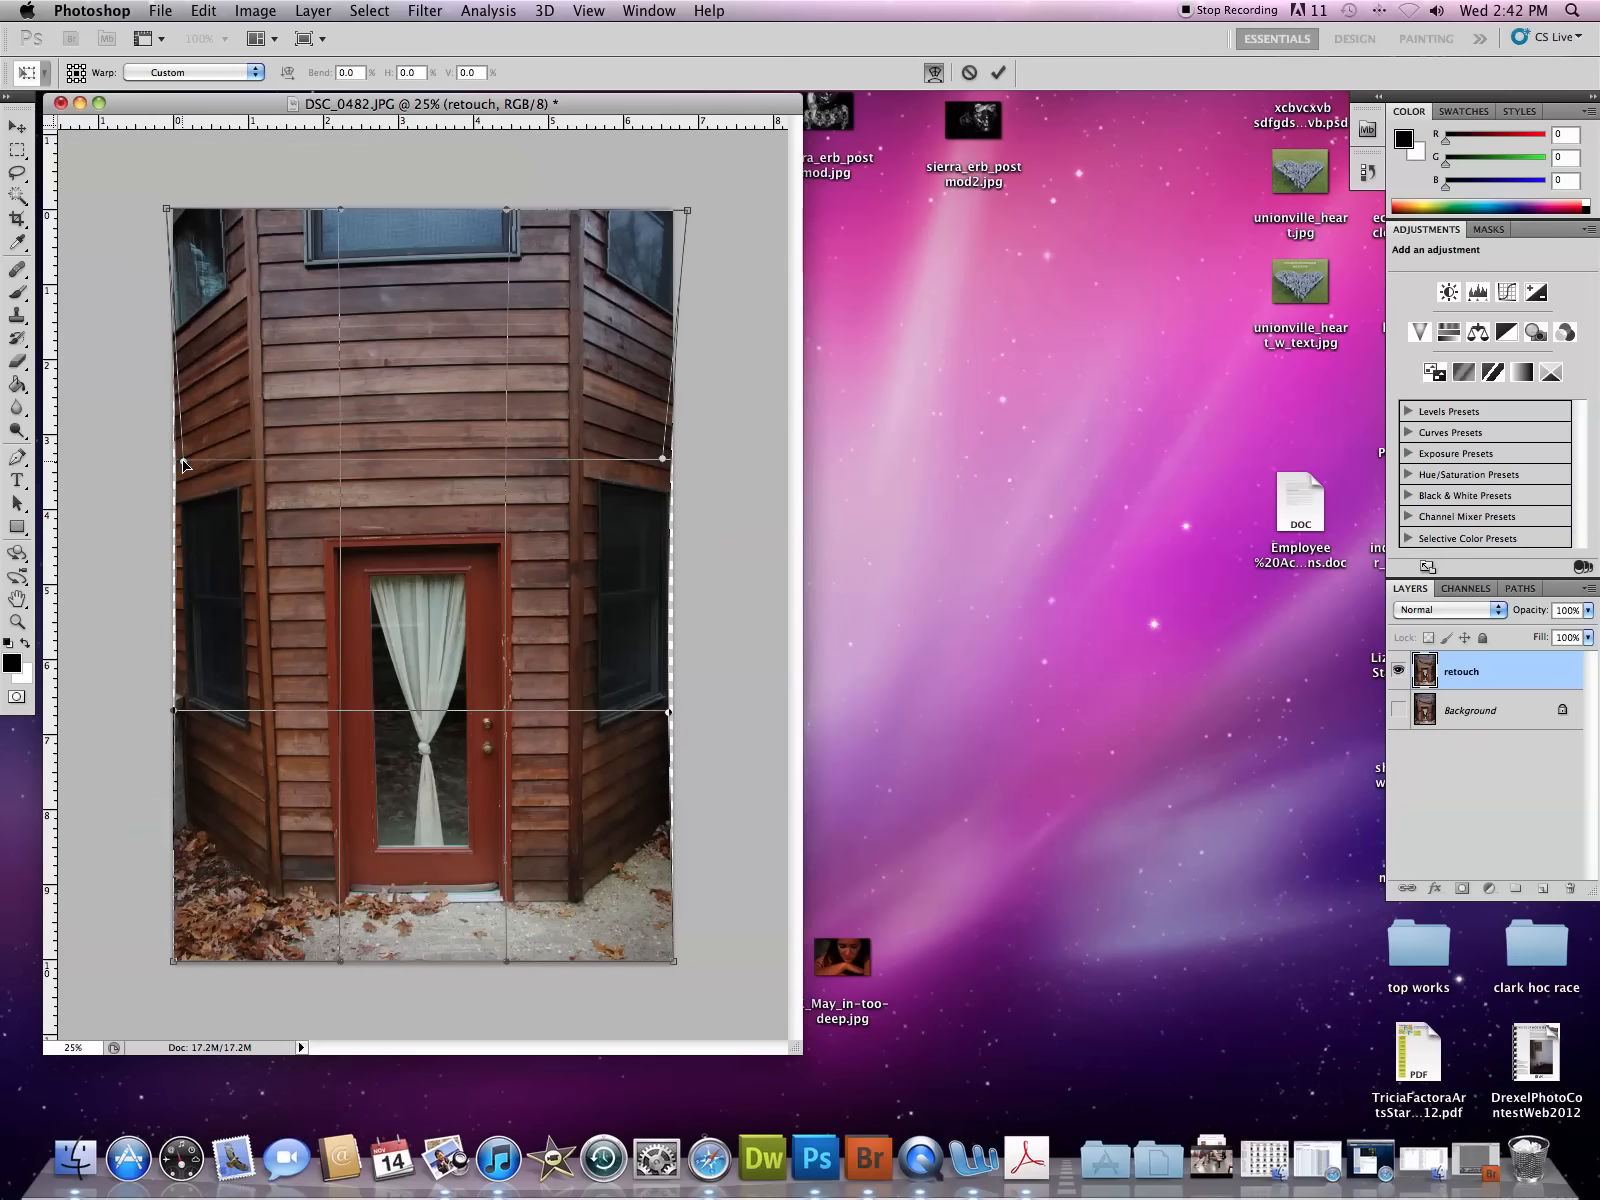
drag(175, 712, 182, 714)
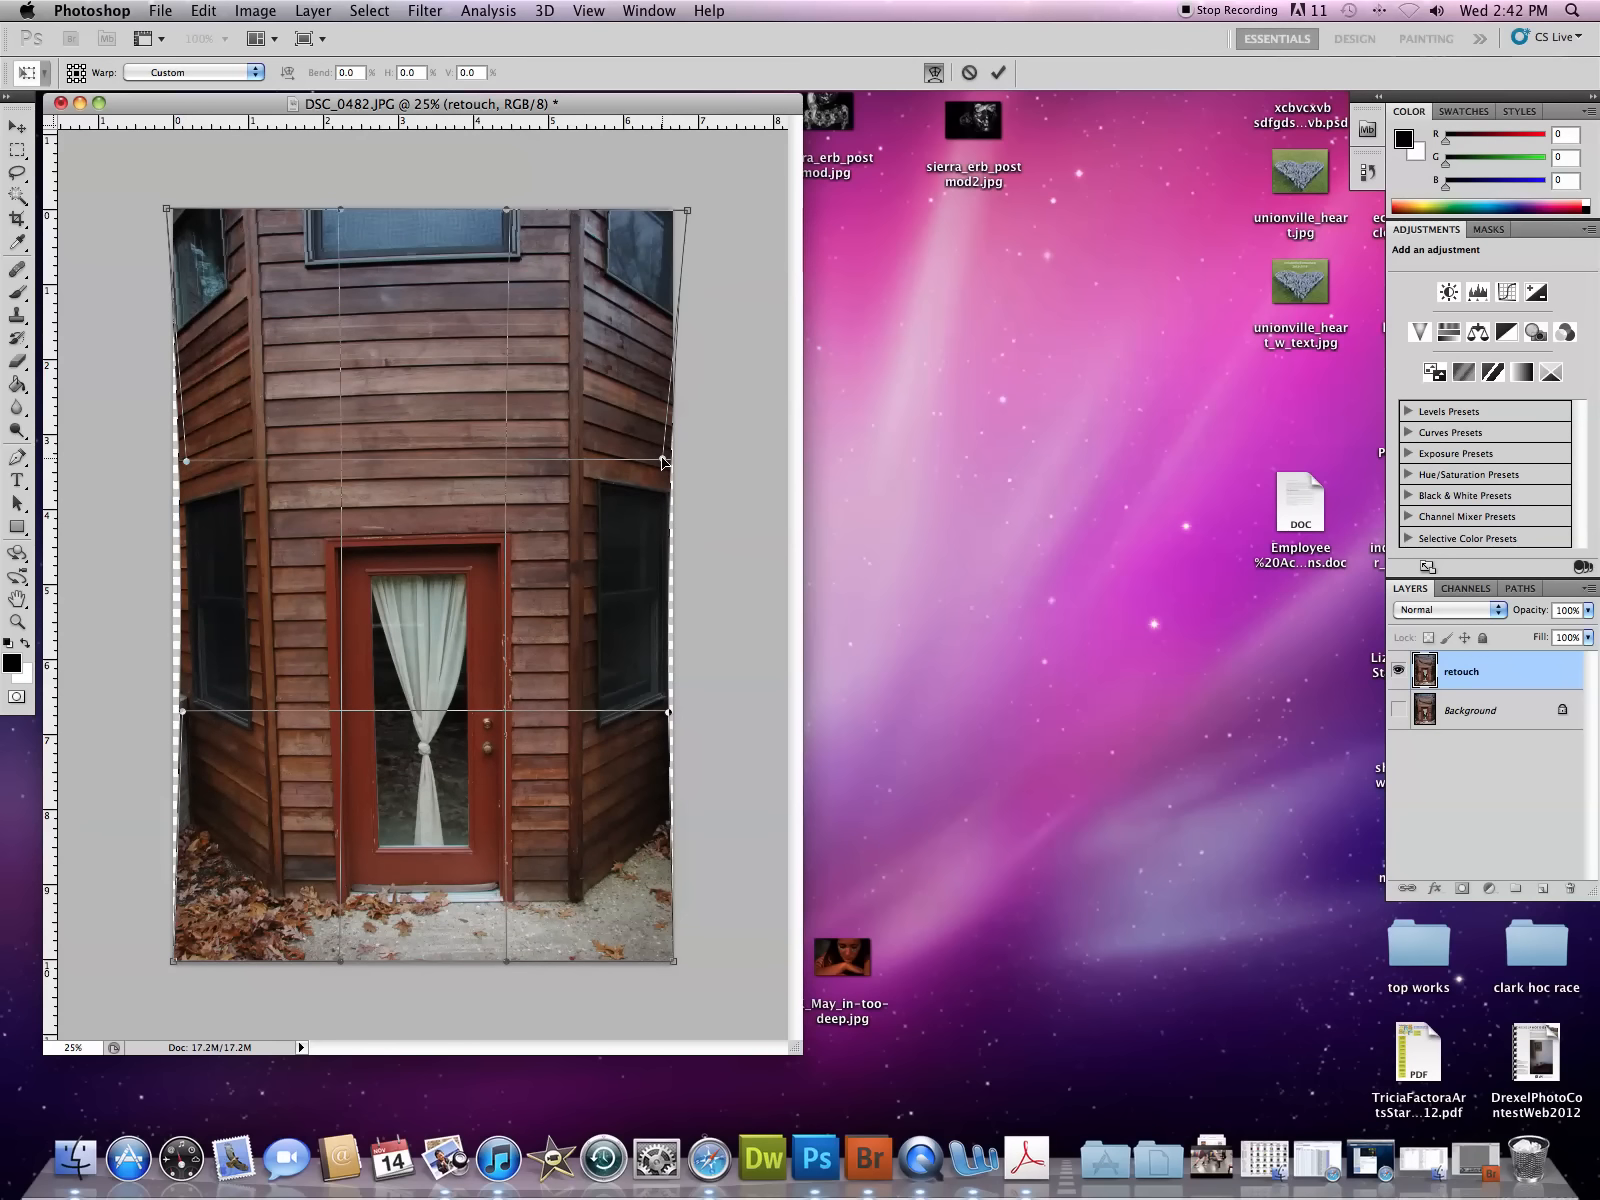
drag(662, 461, 659, 462)
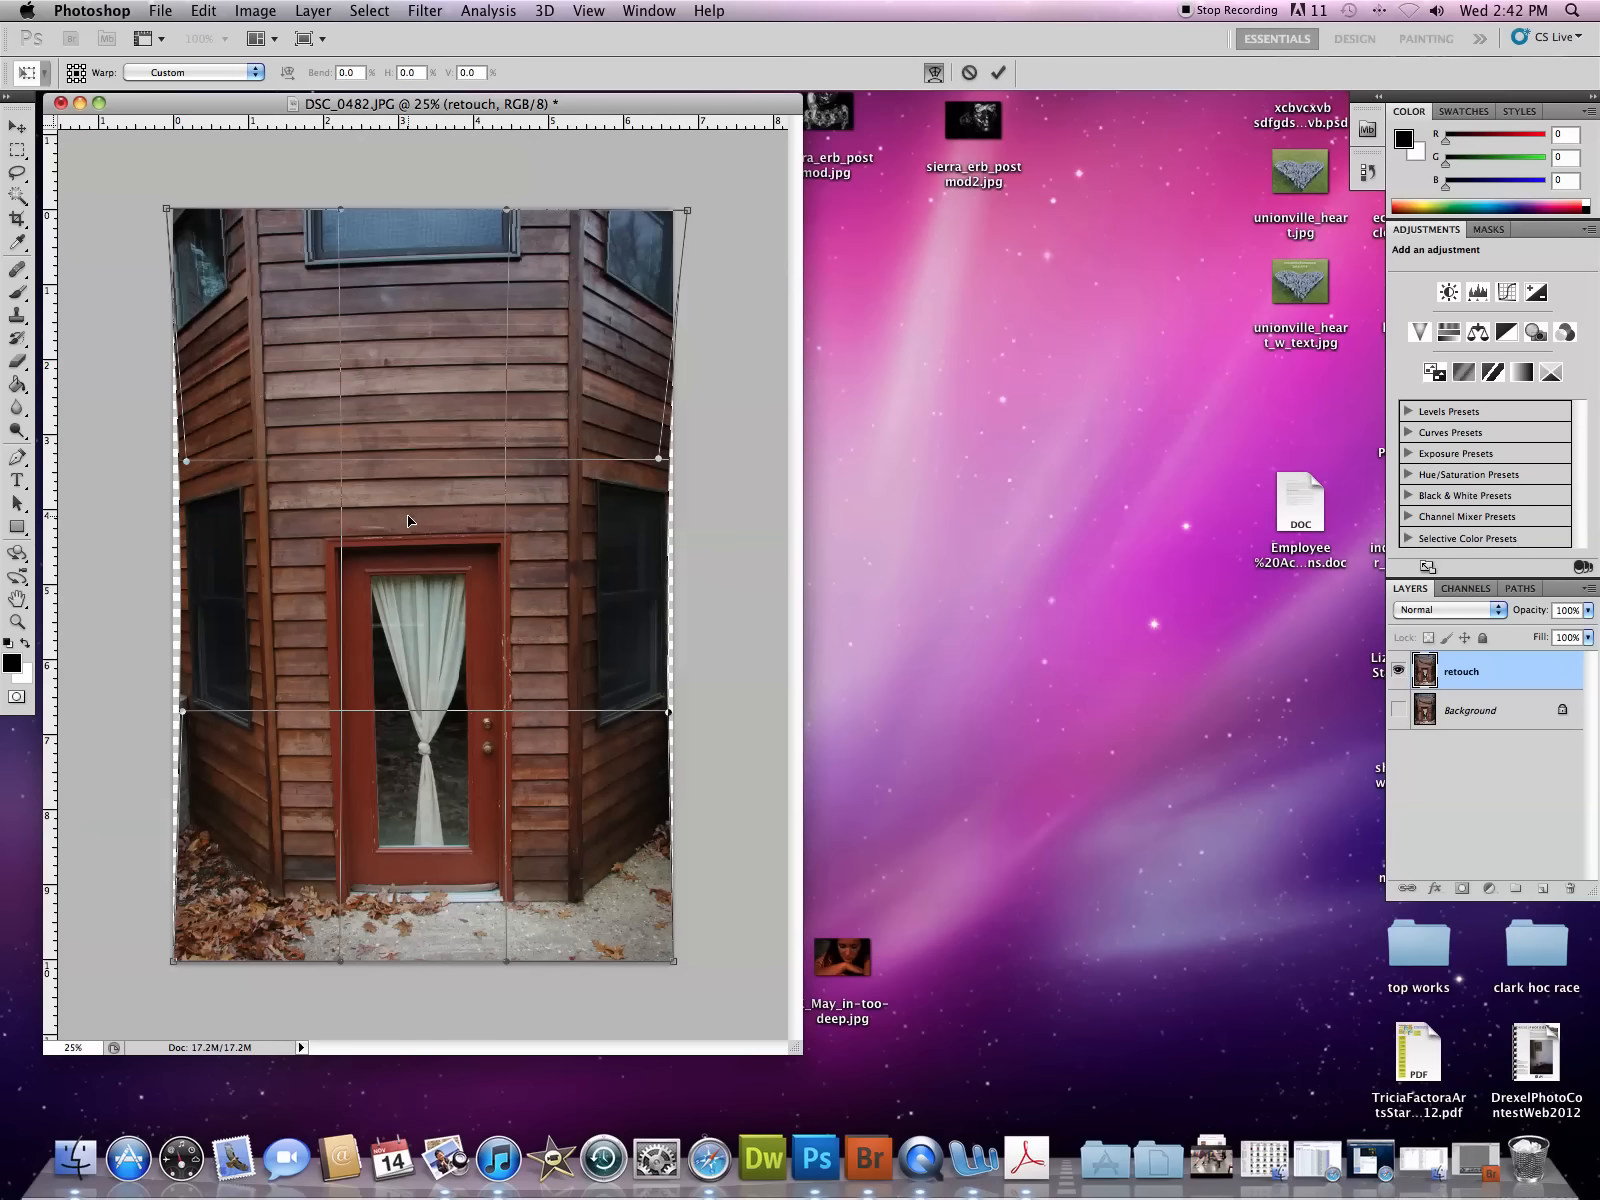
key(Return)
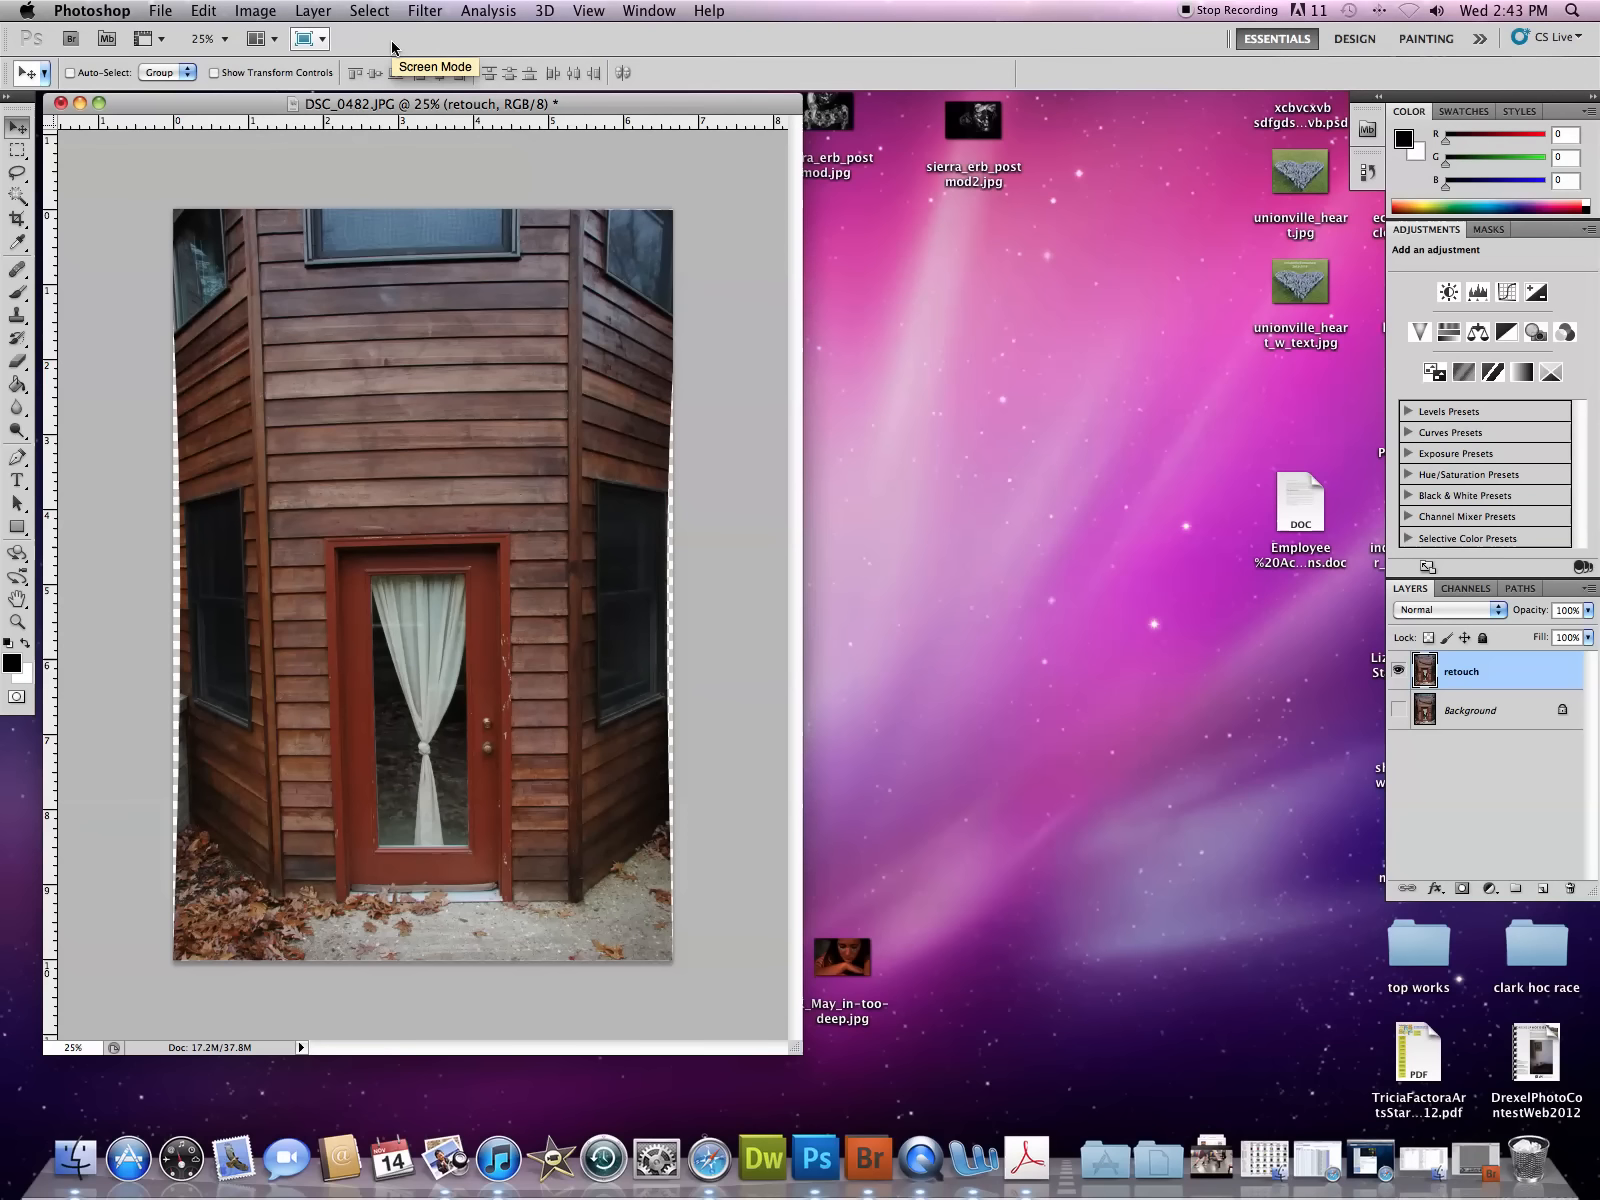
- Distort the retouch layer by pulling its lower corners outward, the left one farther, to about 110% width, and apply the distortion
key(super+t)
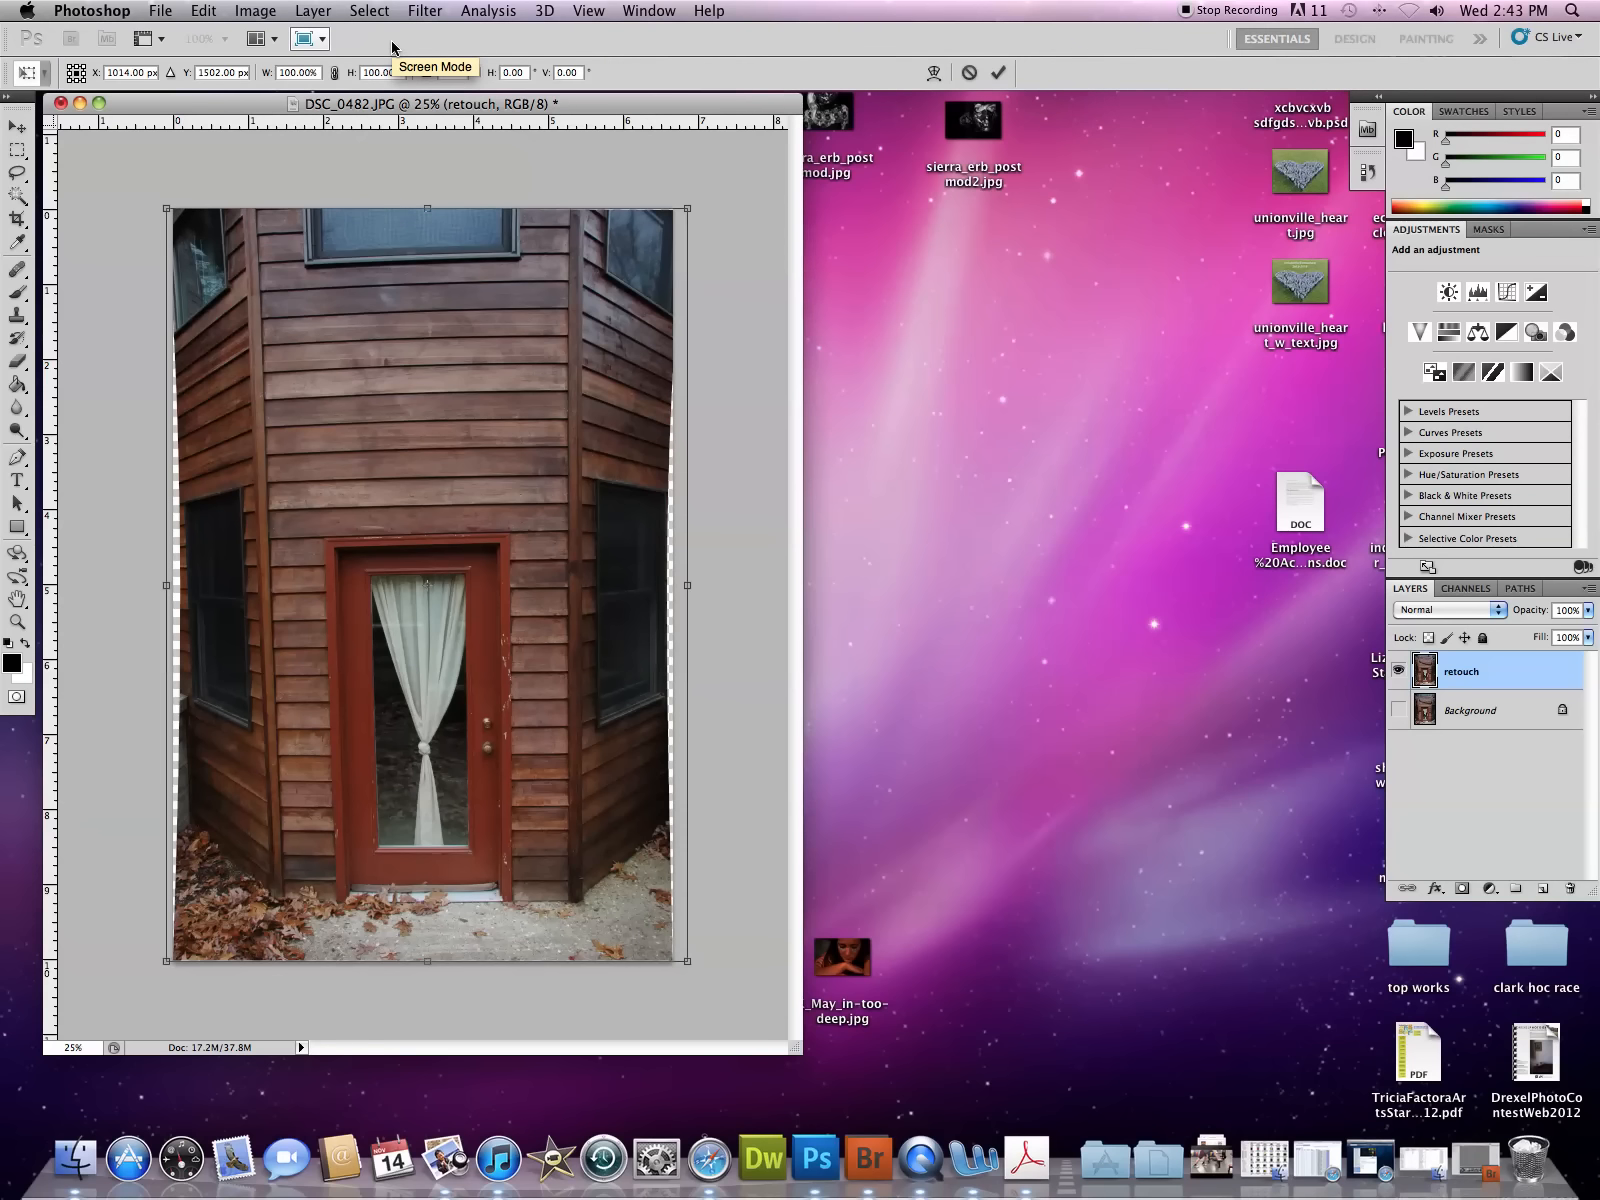
click(212, 14)
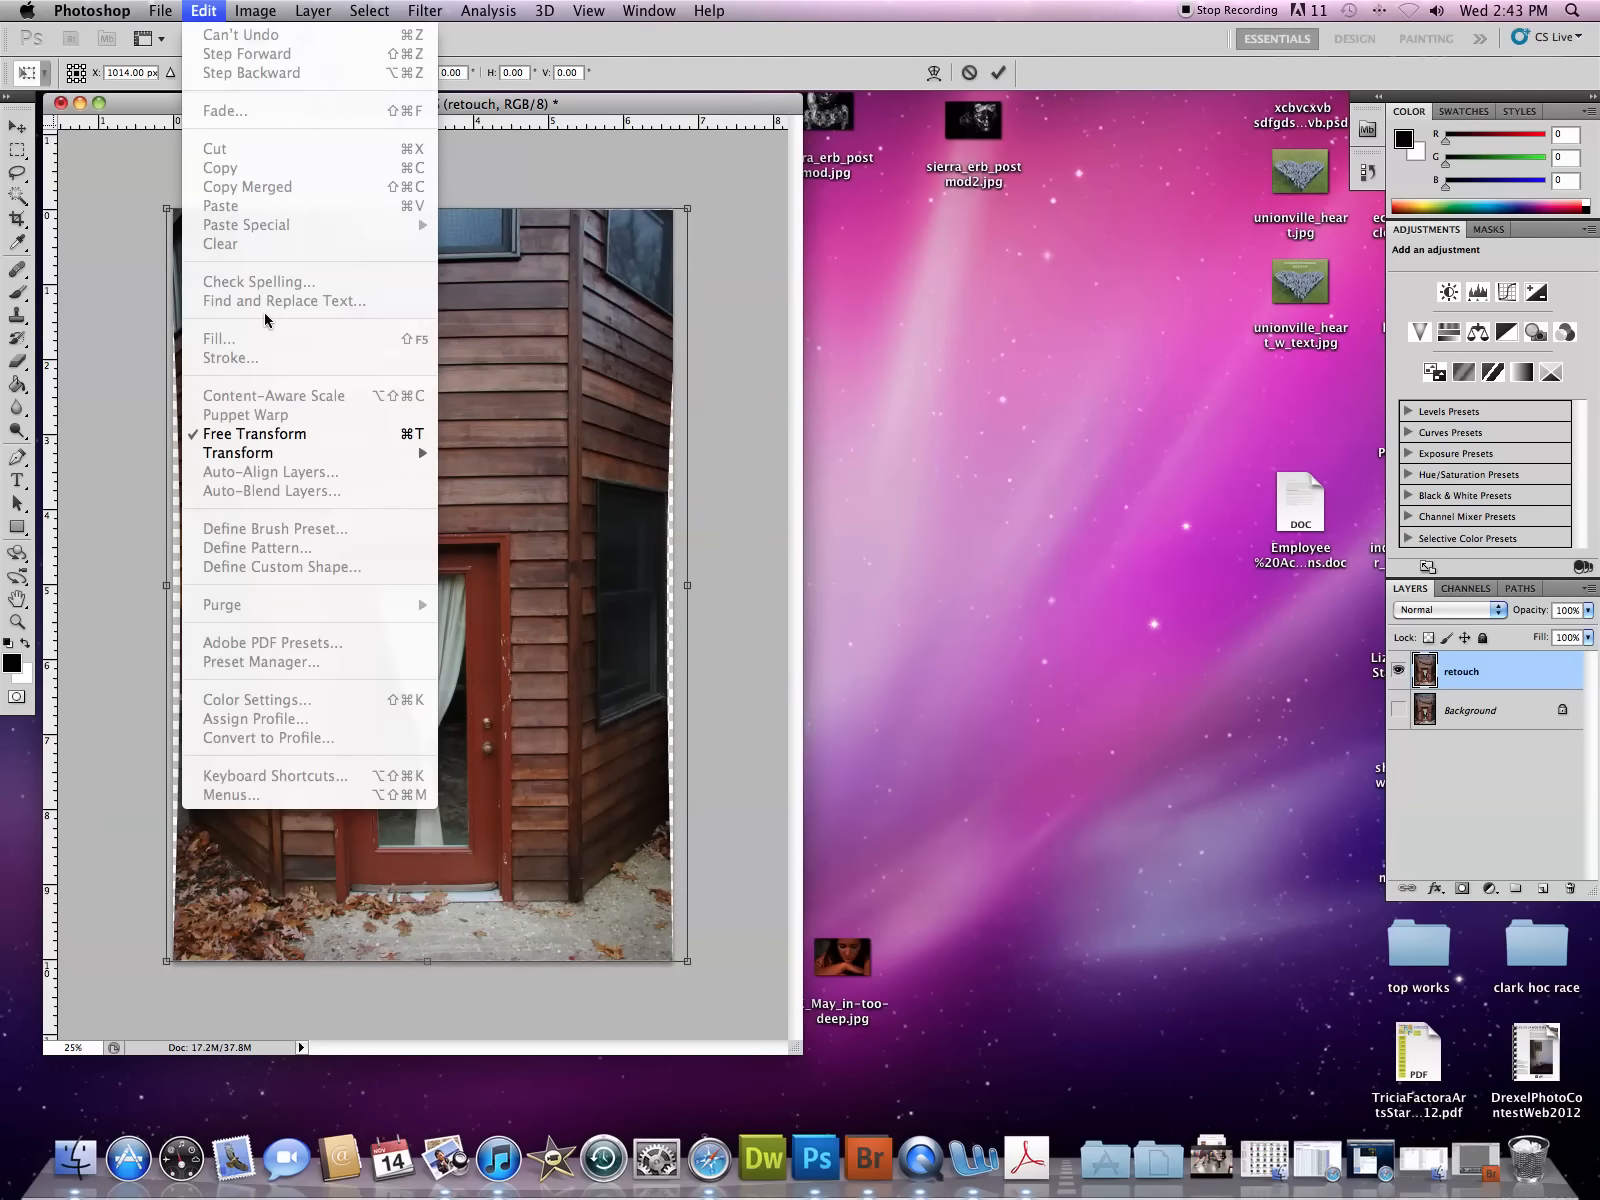
mouse_move(293, 455)
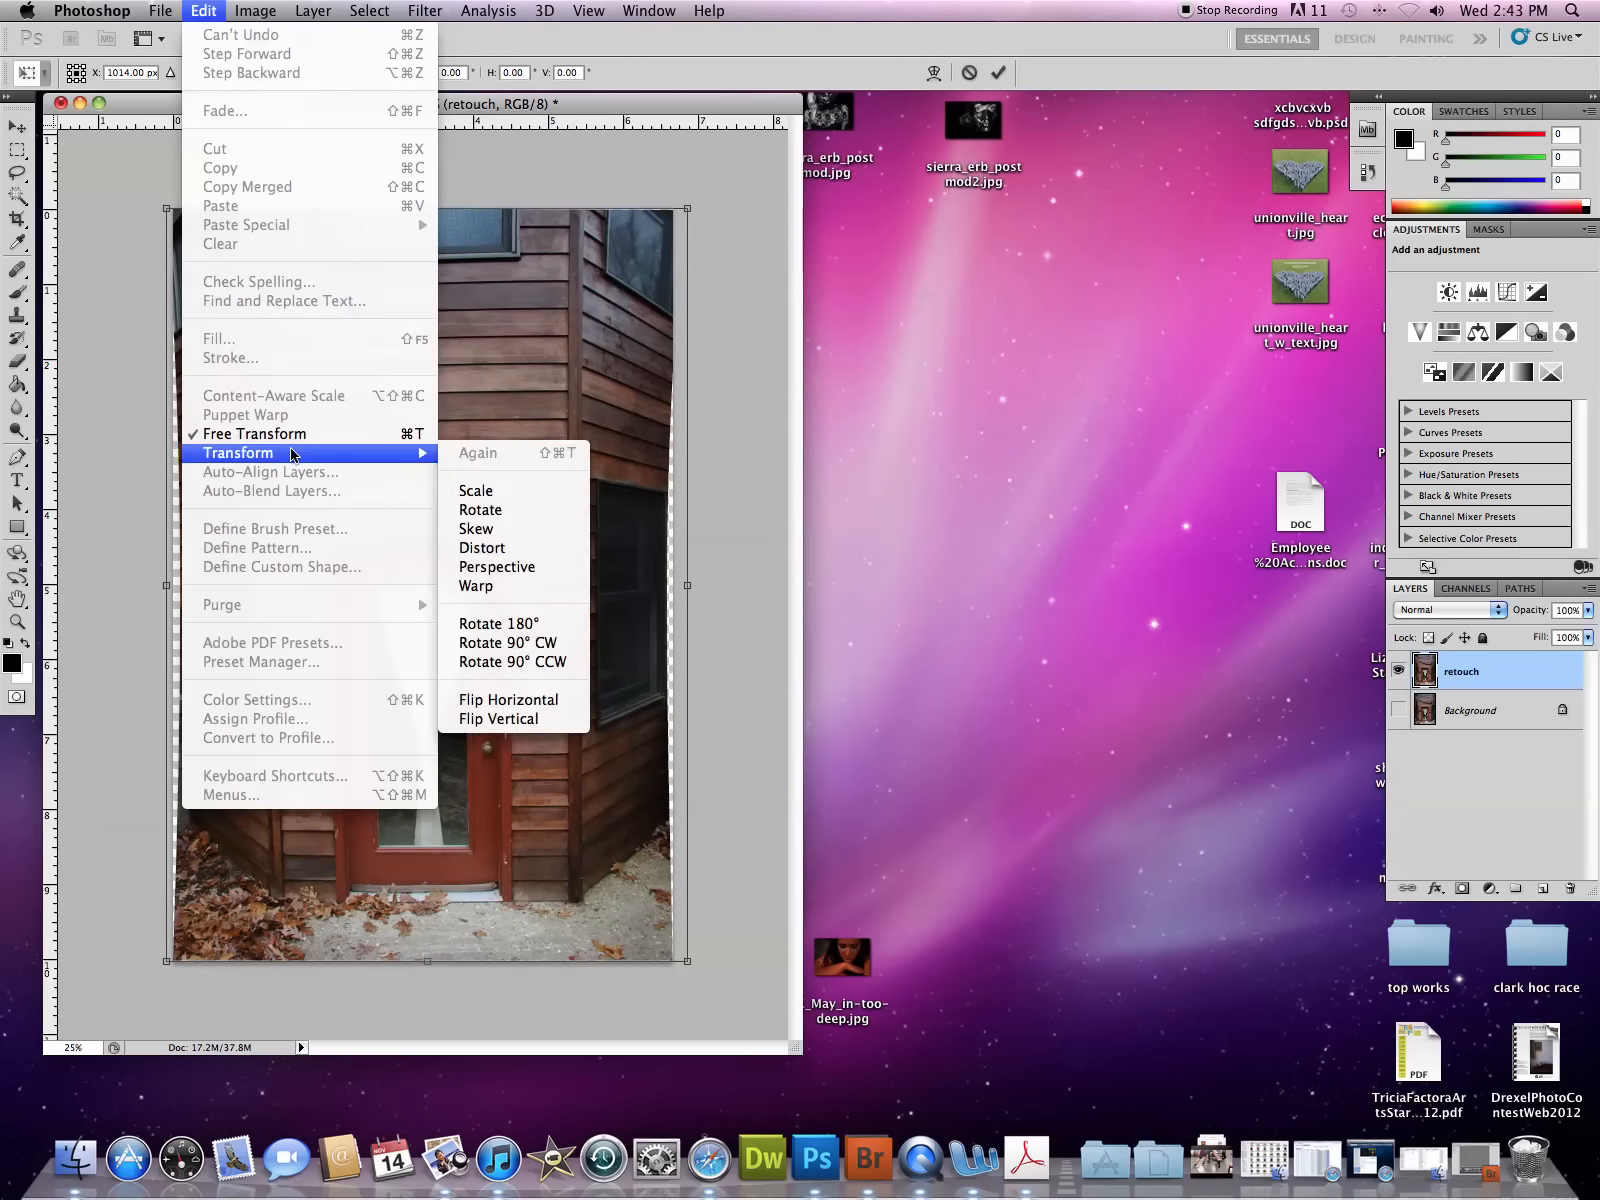
click(500, 548)
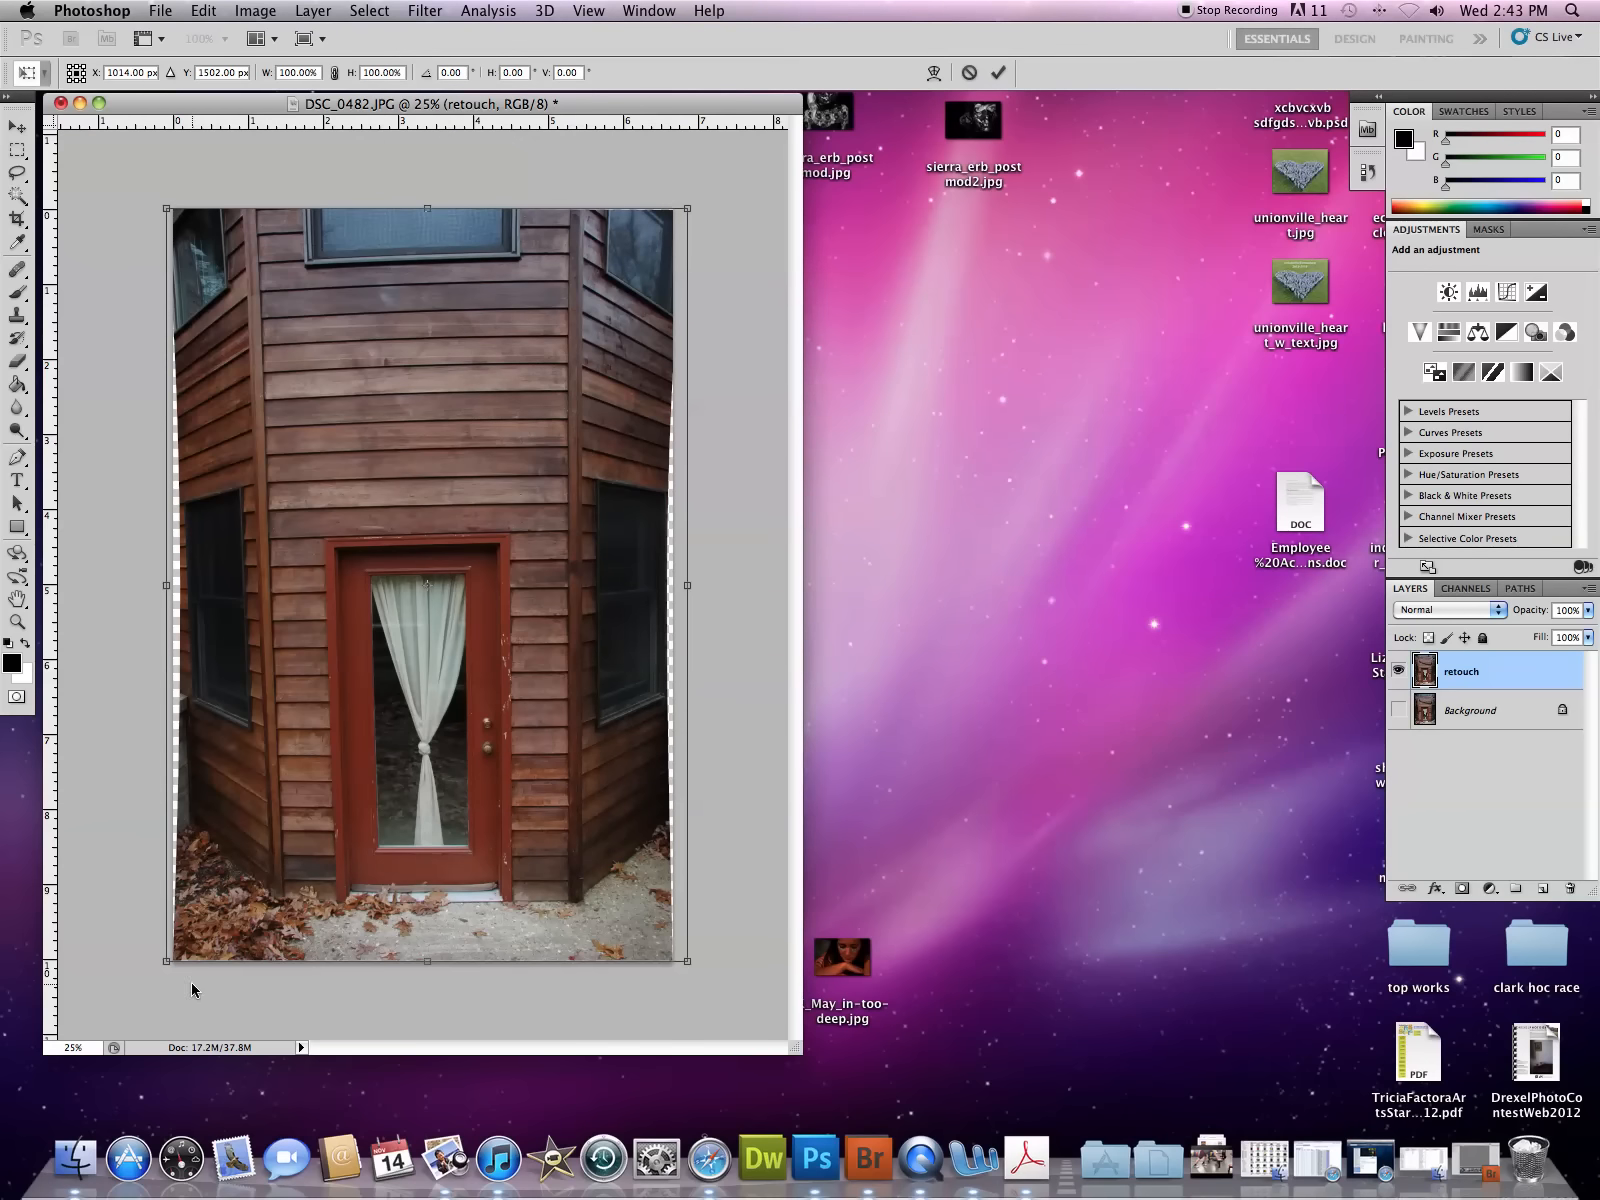
drag(167, 965, 139, 963)
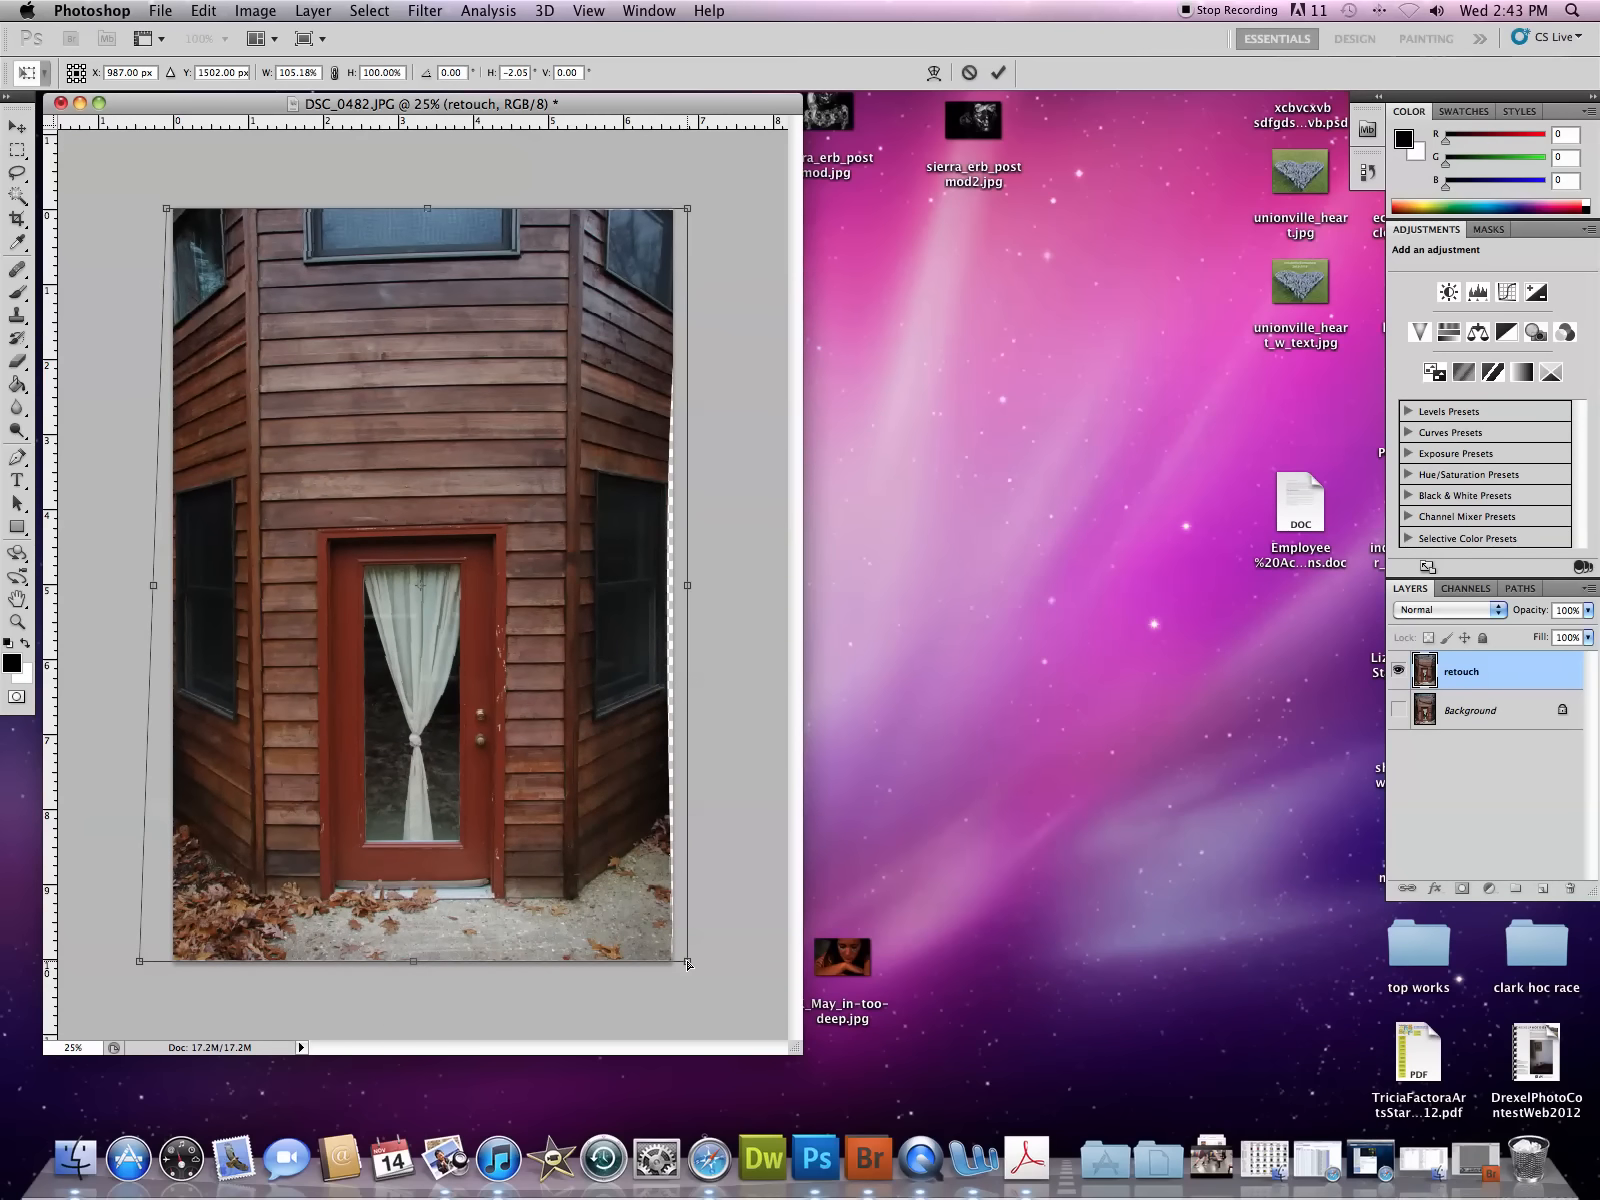
drag(688, 963, 696, 962)
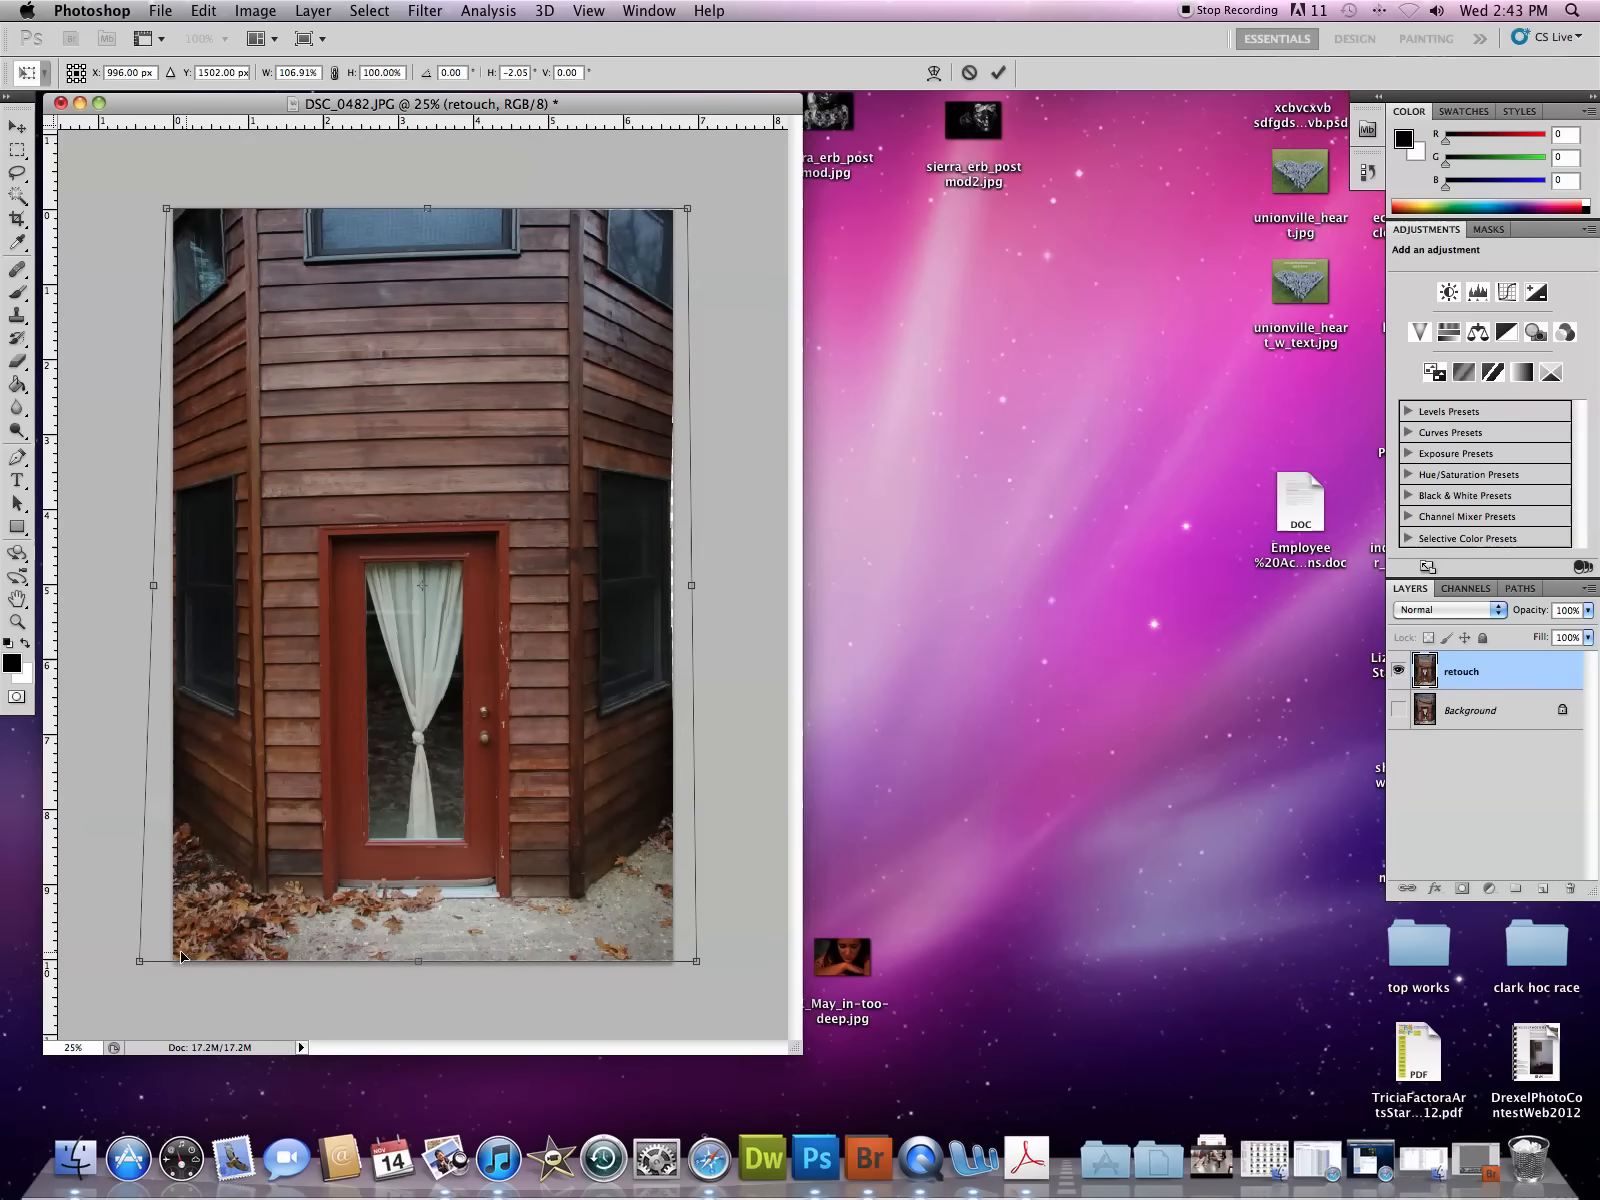
drag(140, 965, 121, 964)
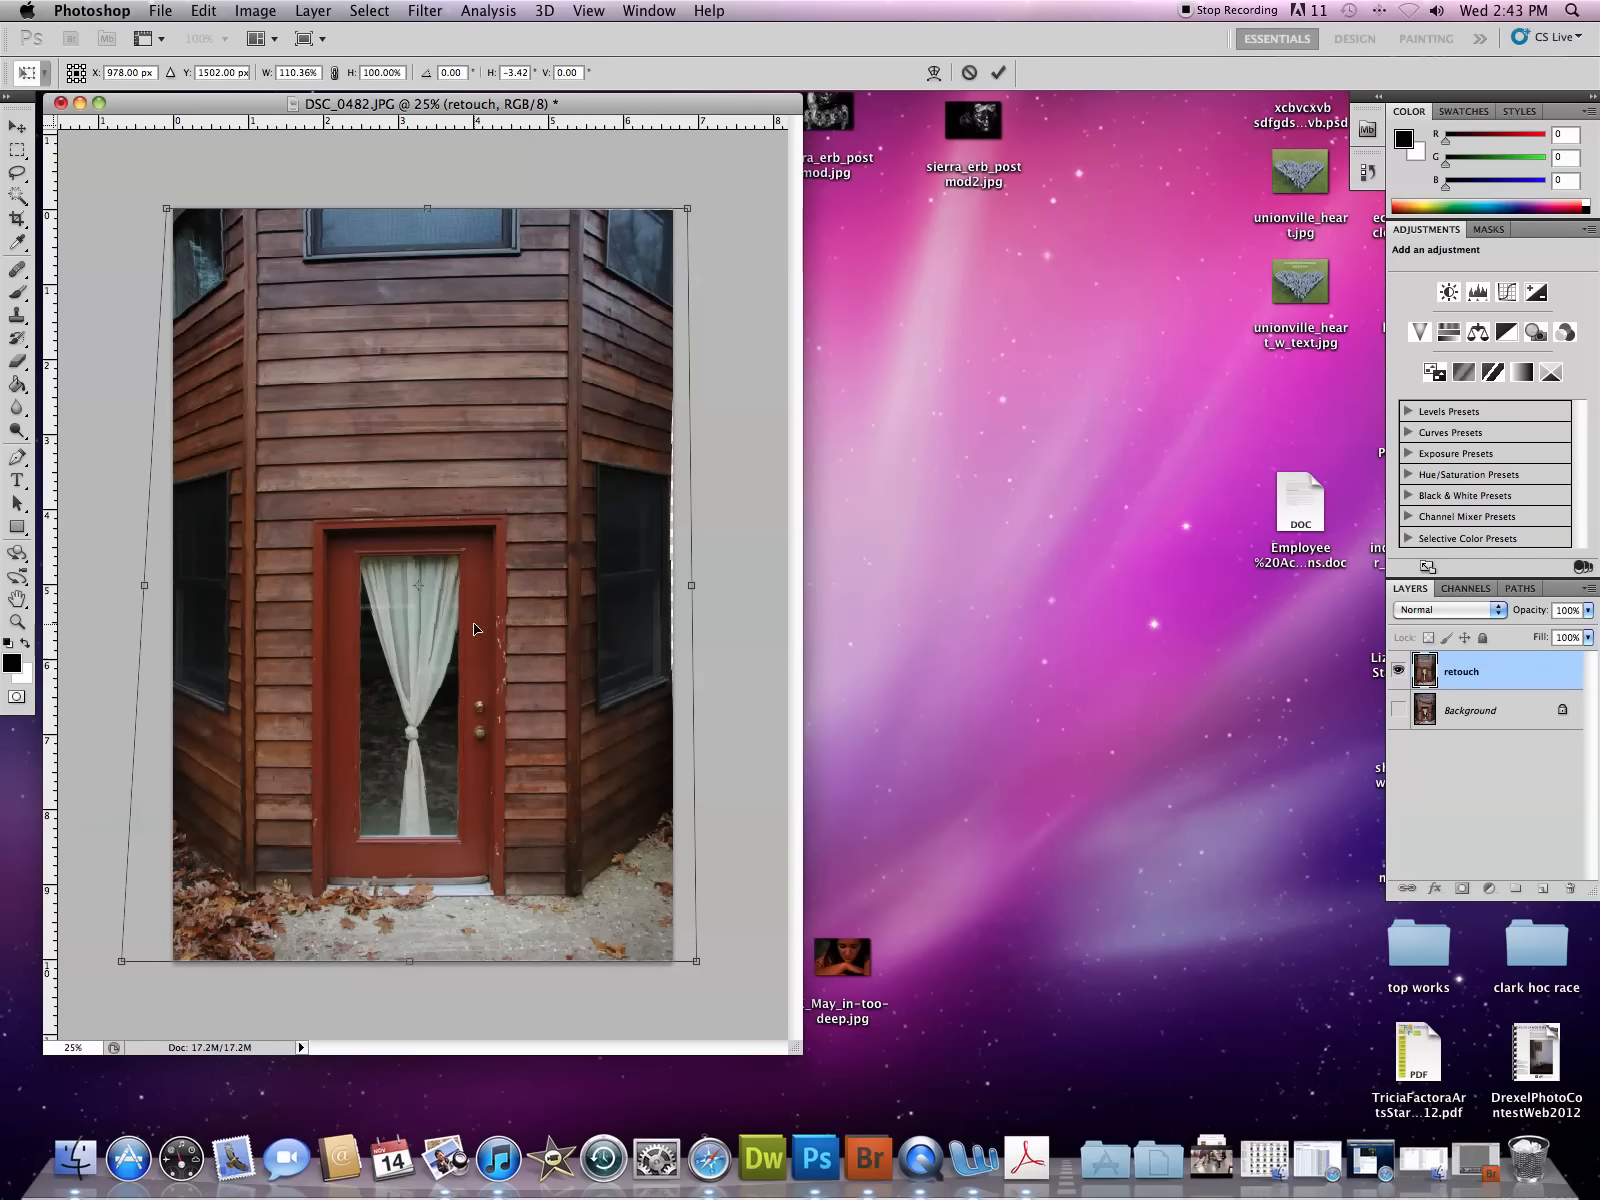
key(Return)
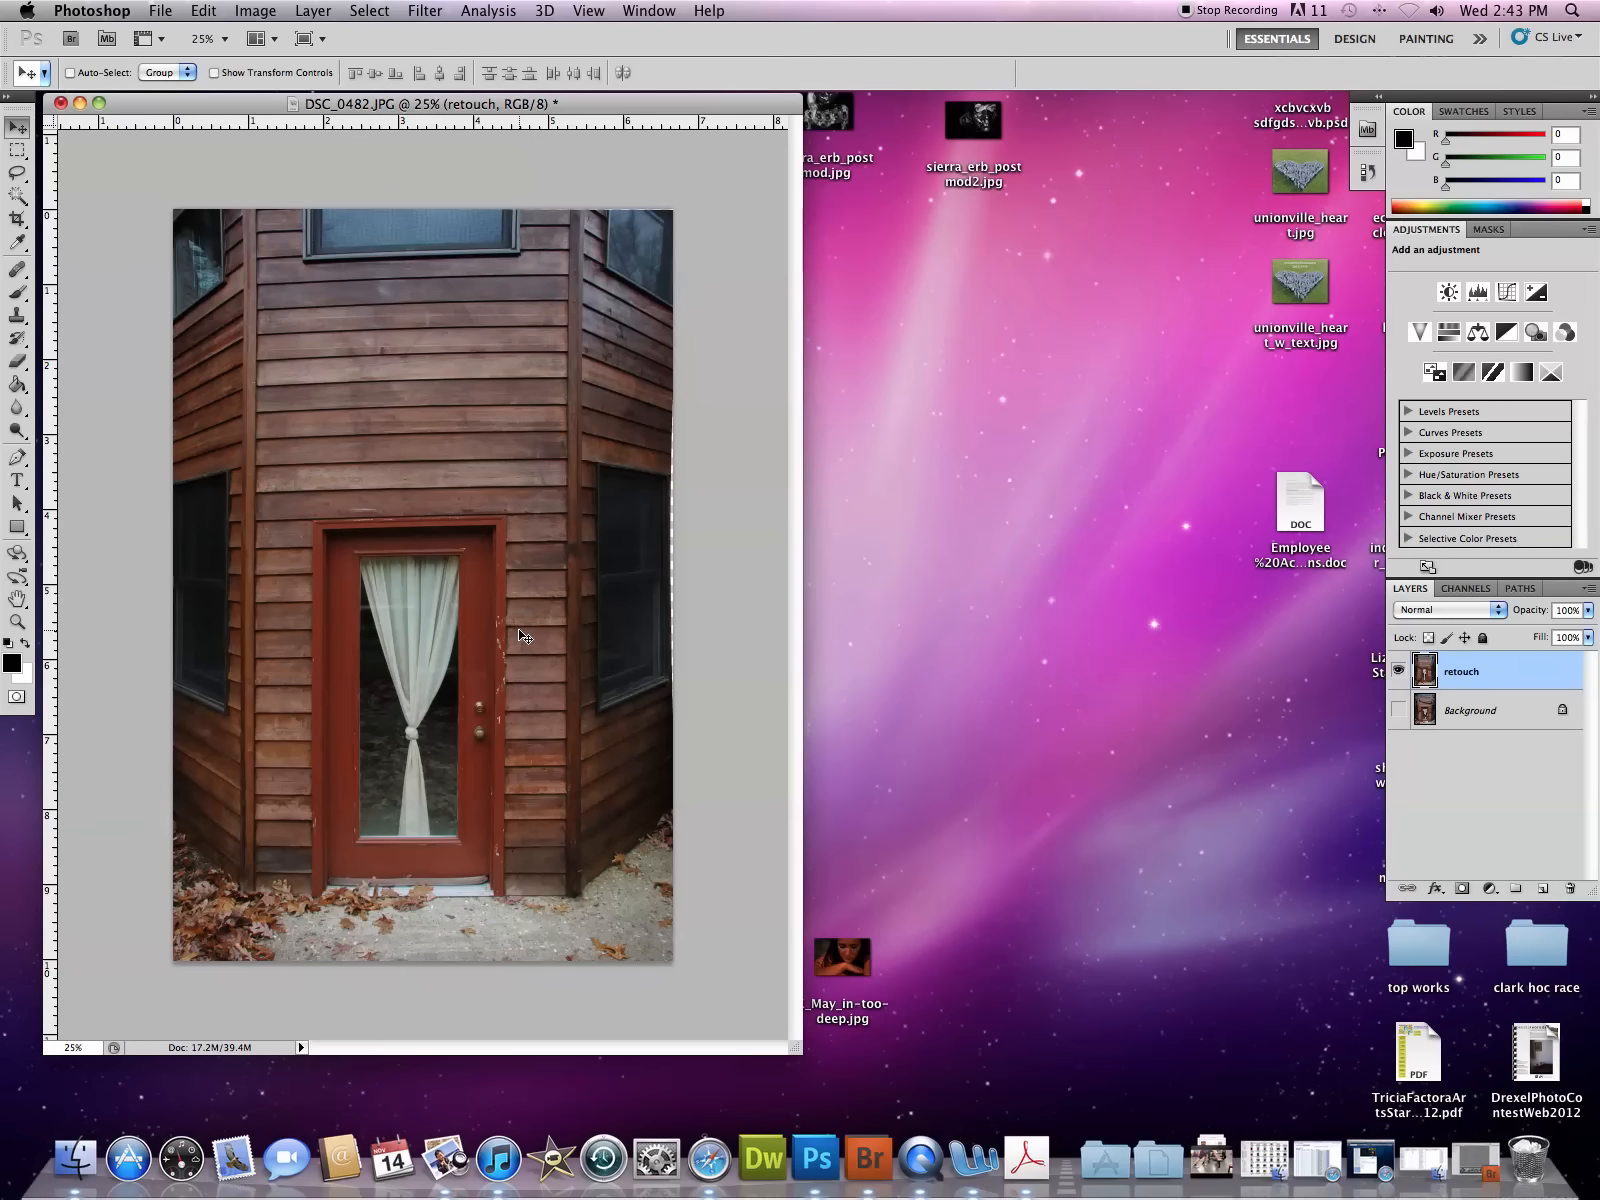
- Crop the photo slightly inside its left, right and top edges, with the crop frame rotated slightly counter-clockwise
click(17, 218)
drag(181, 215, 660, 975)
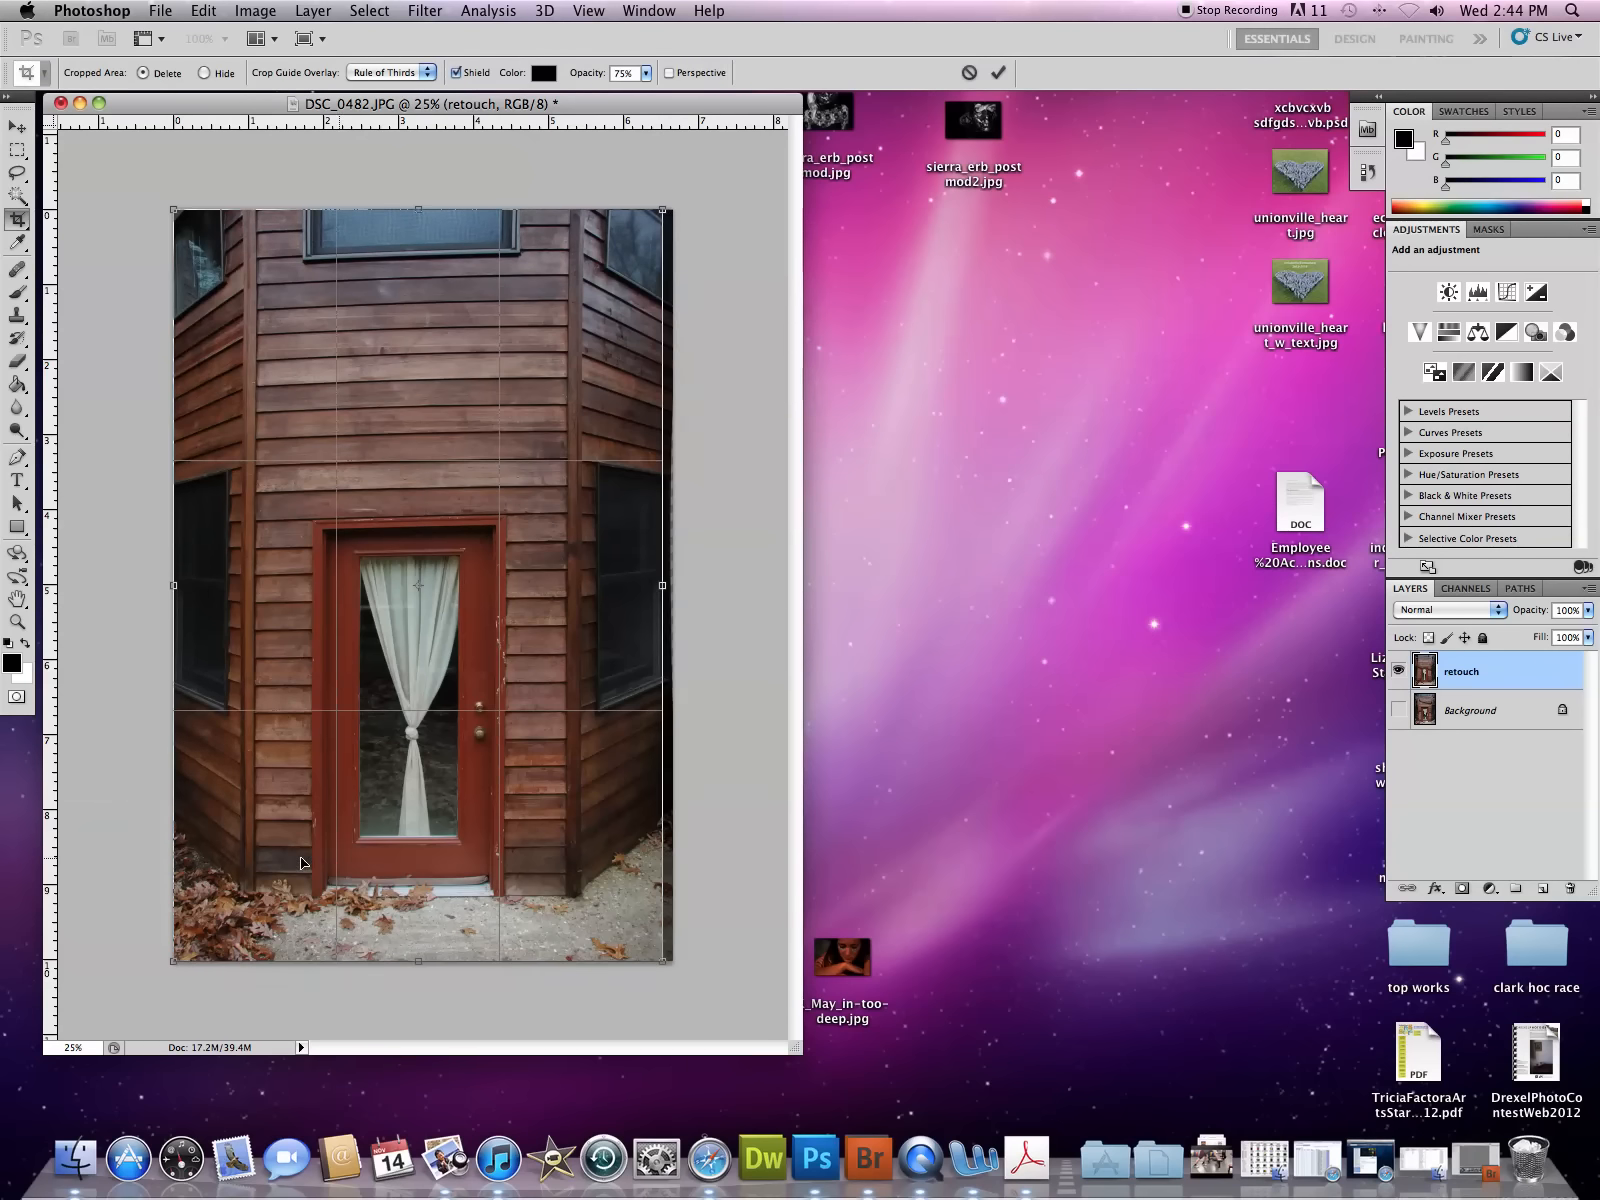
drag(177, 586, 184, 586)
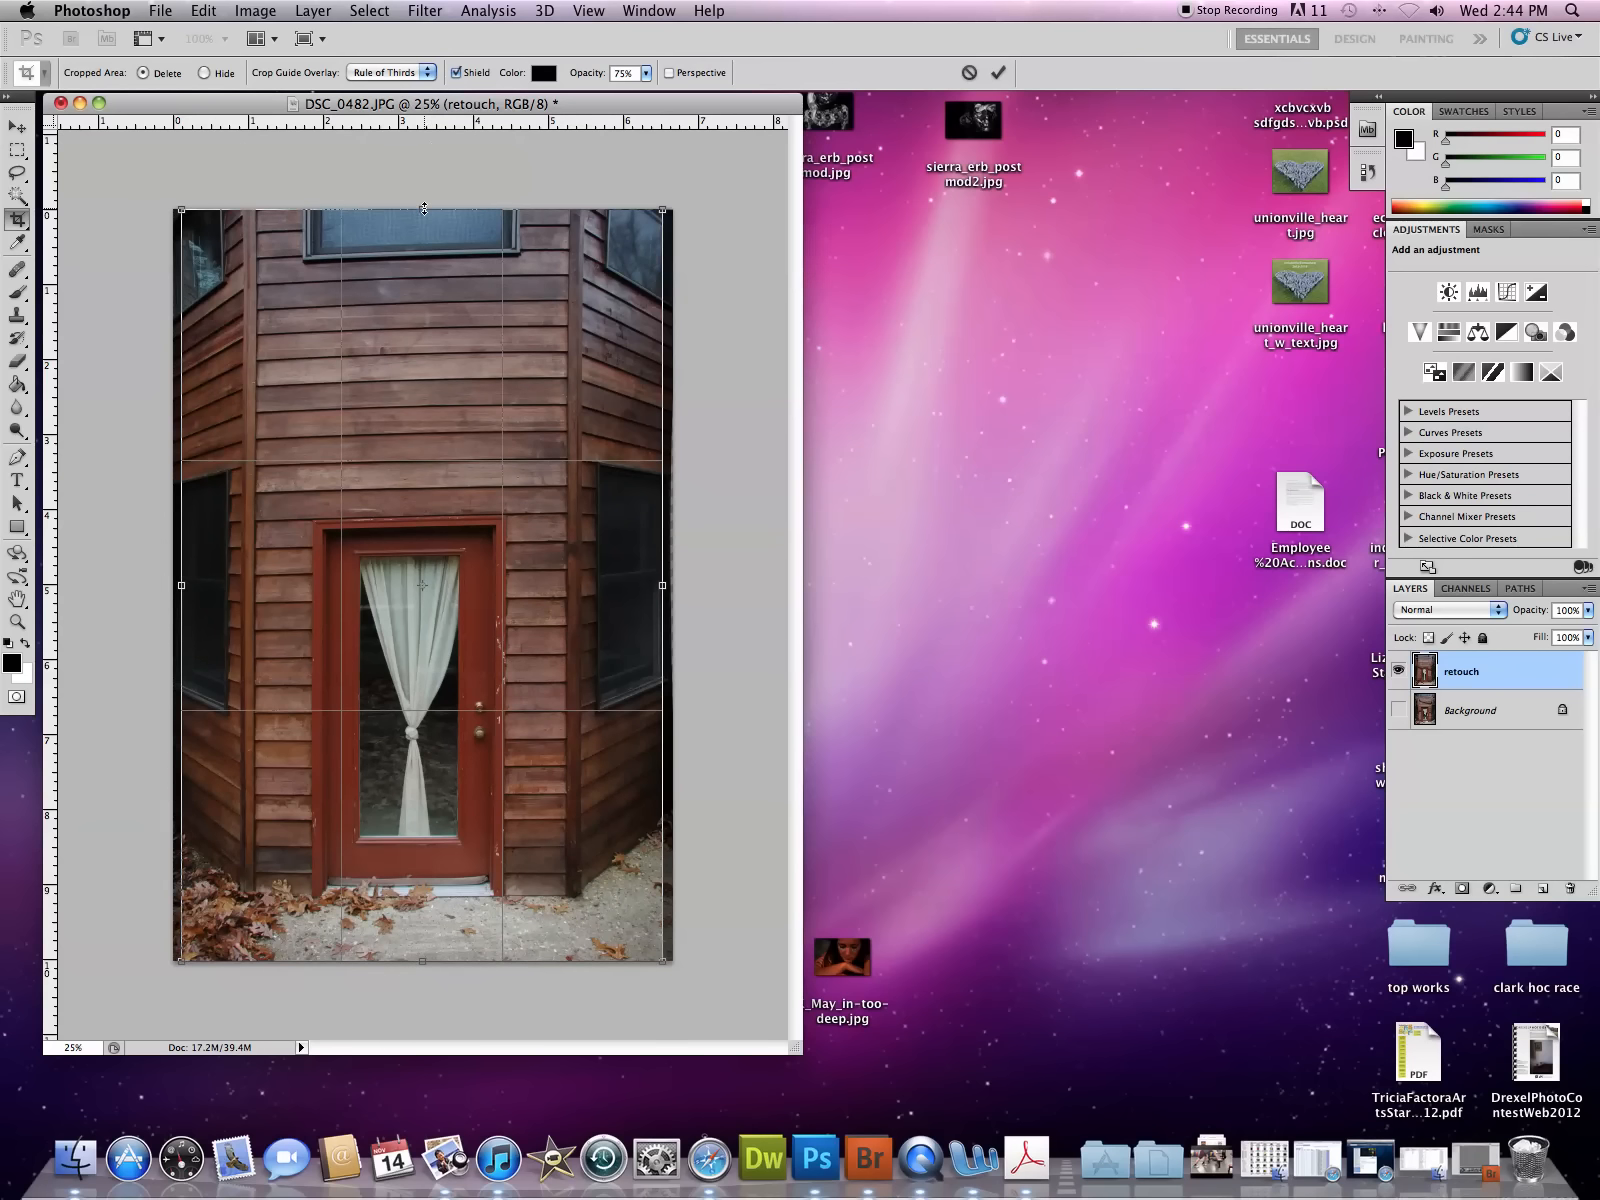
drag(424, 208, 422, 215)
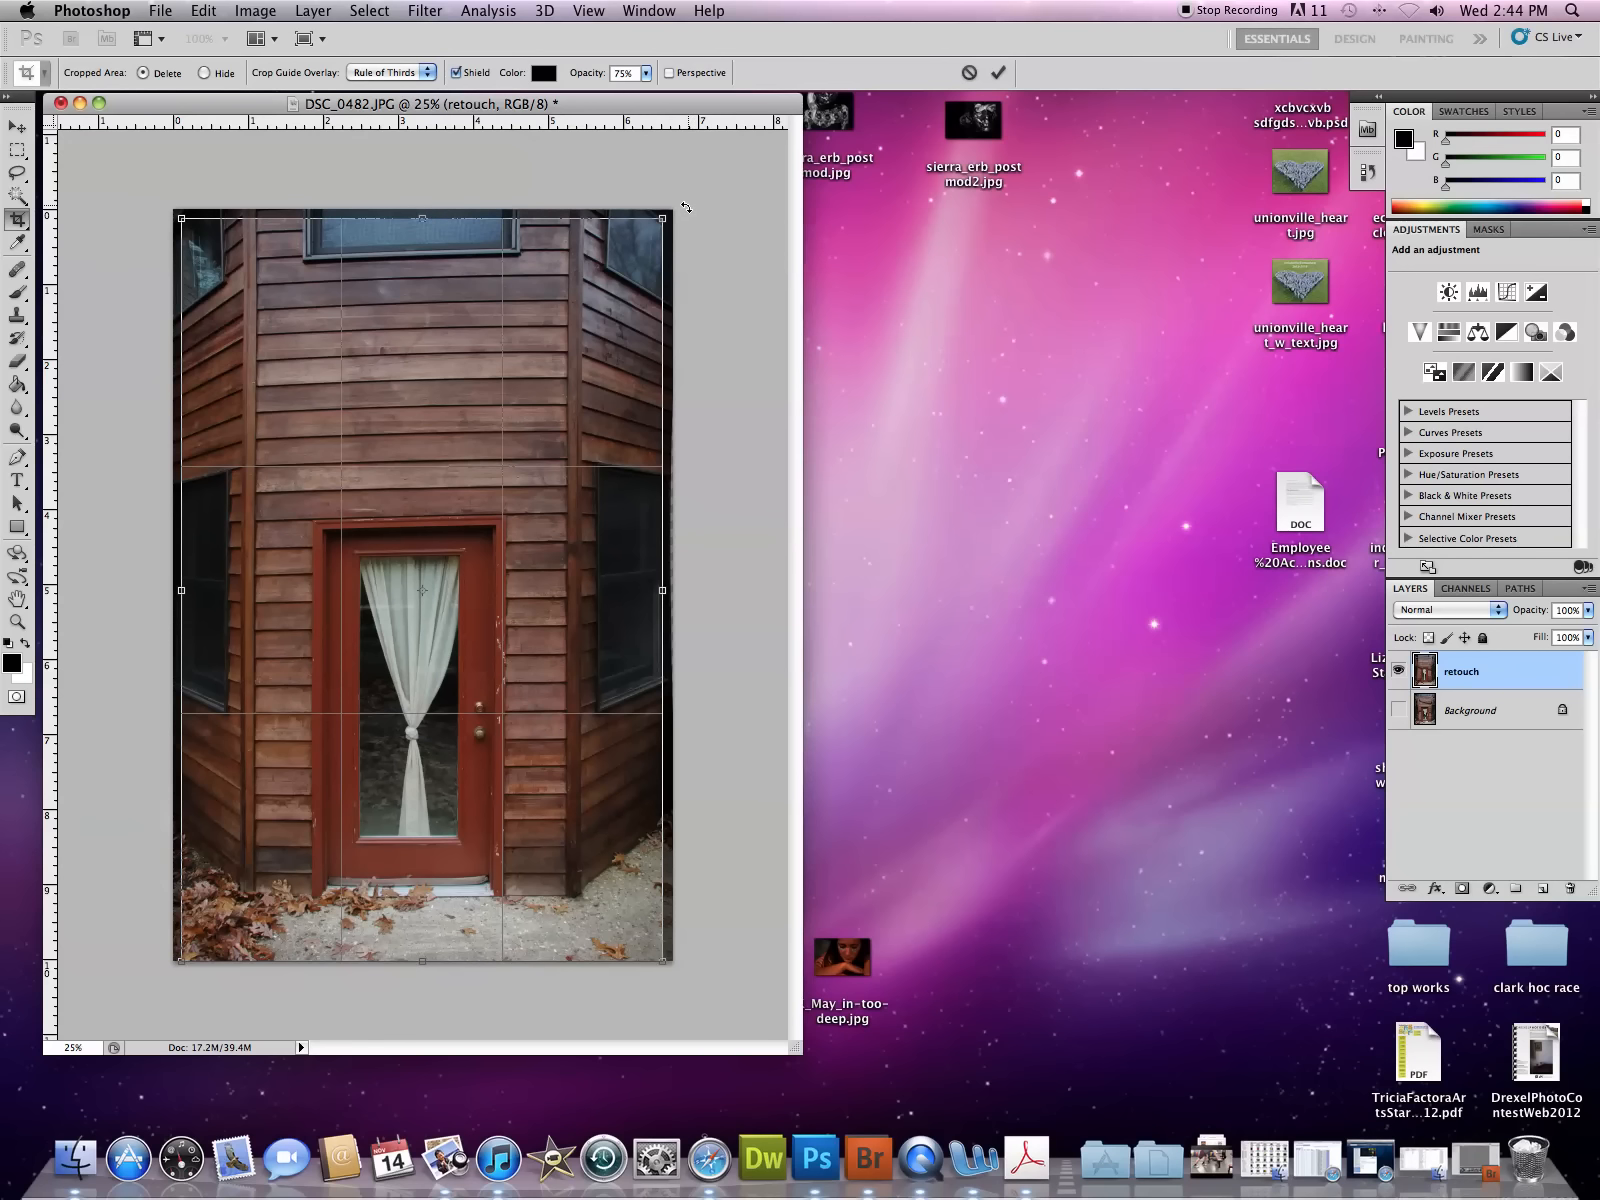
drag(685, 206, 684, 204)
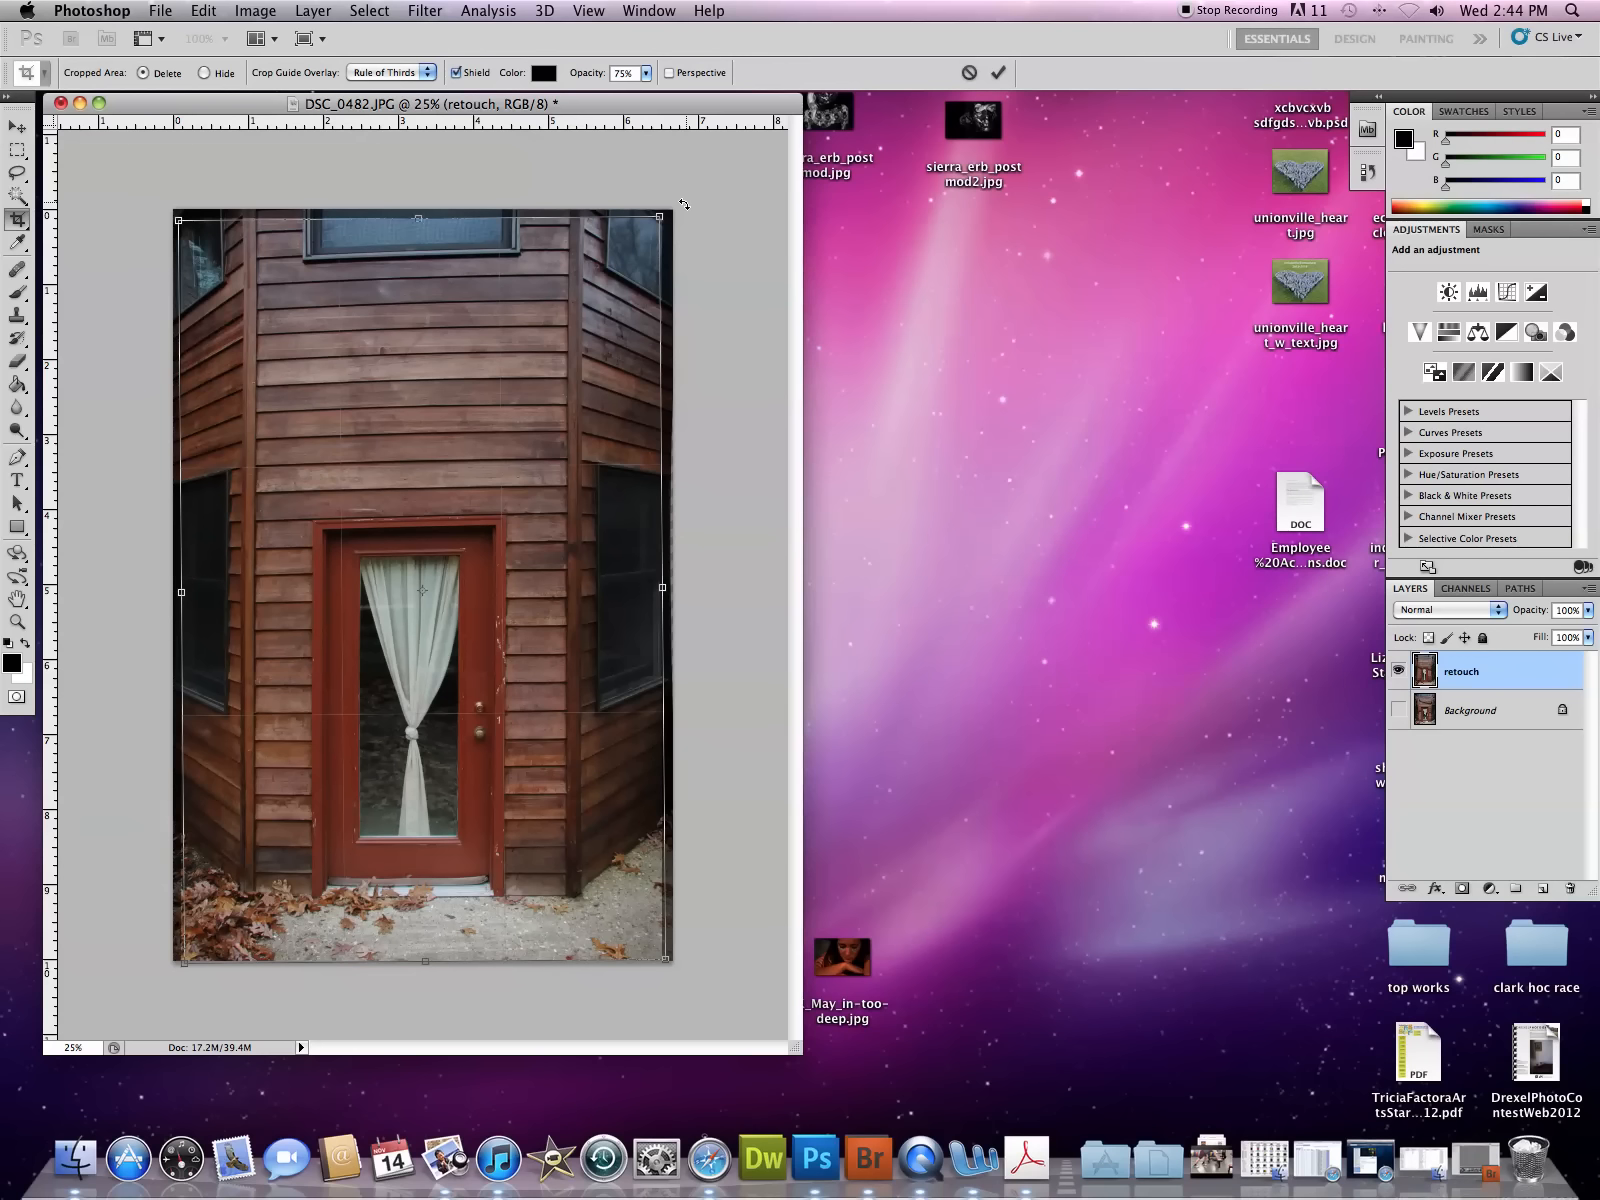
double_click(578, 325)
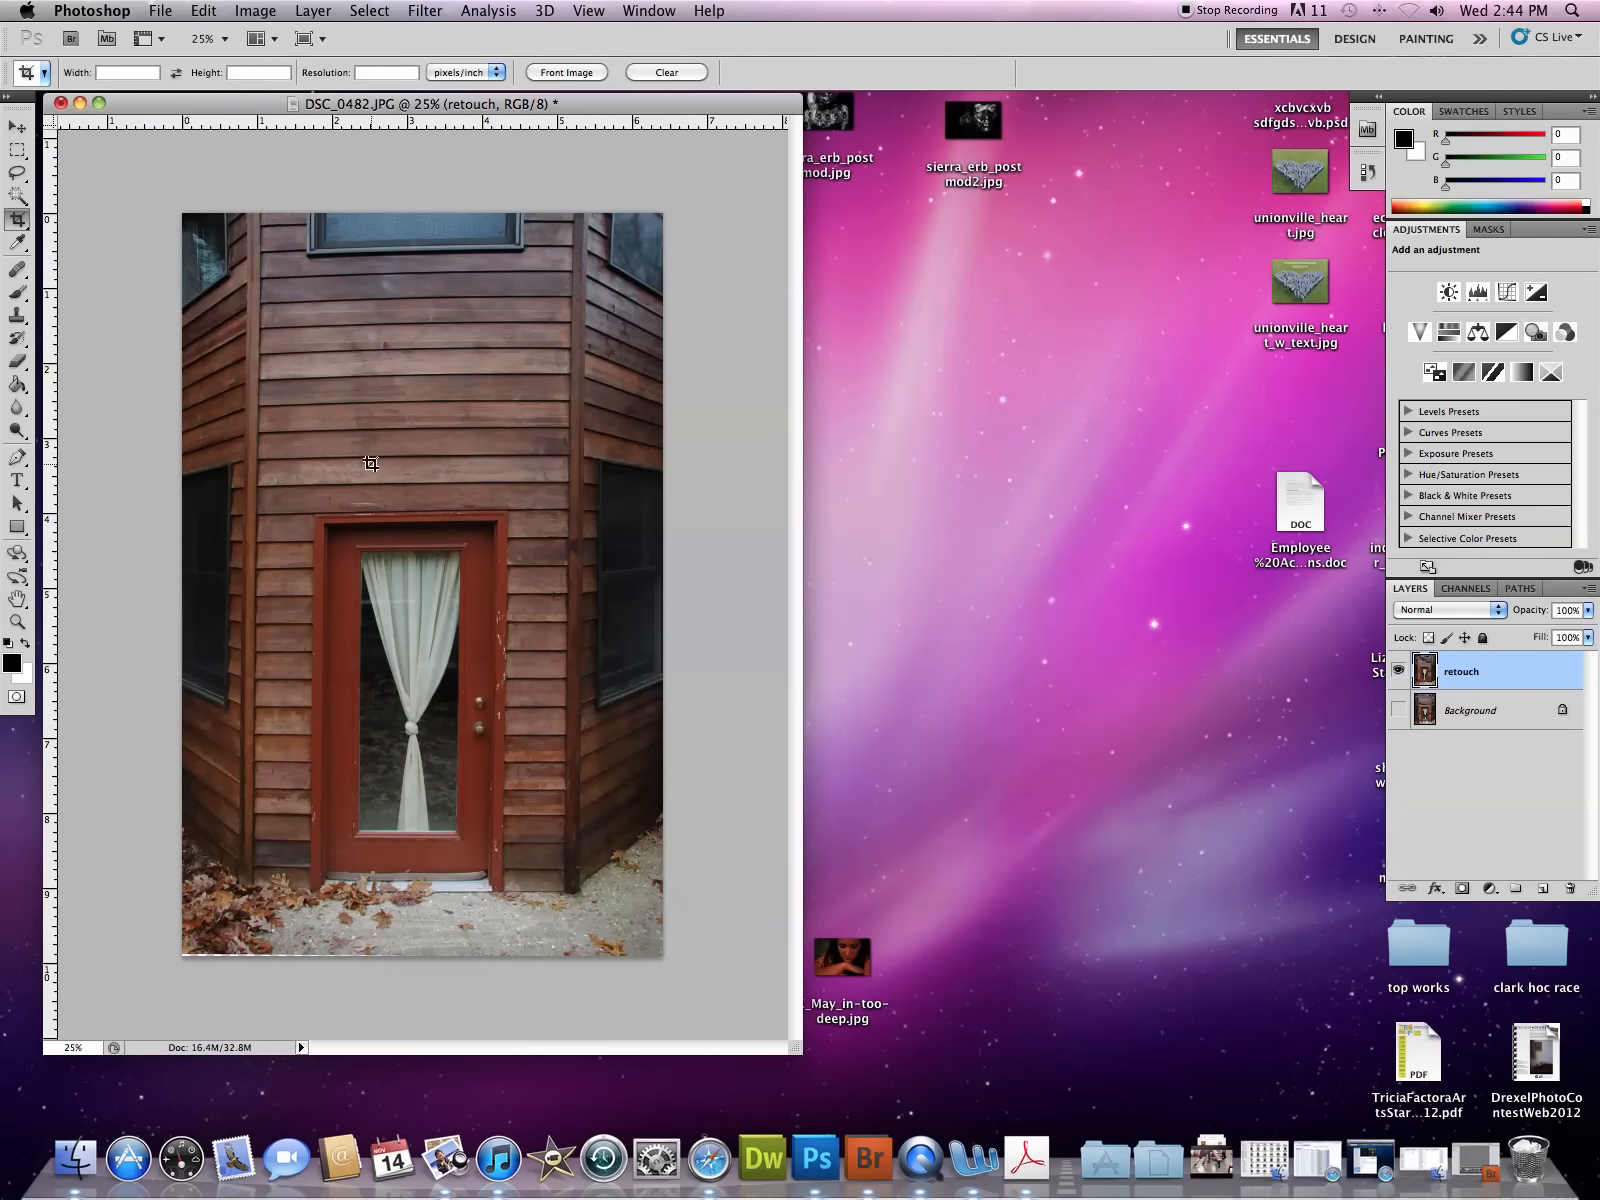
- Crop a thin strip off the photo's bottom edge, keeping the full width
drag(183, 212, 668, 946)
key(Return)
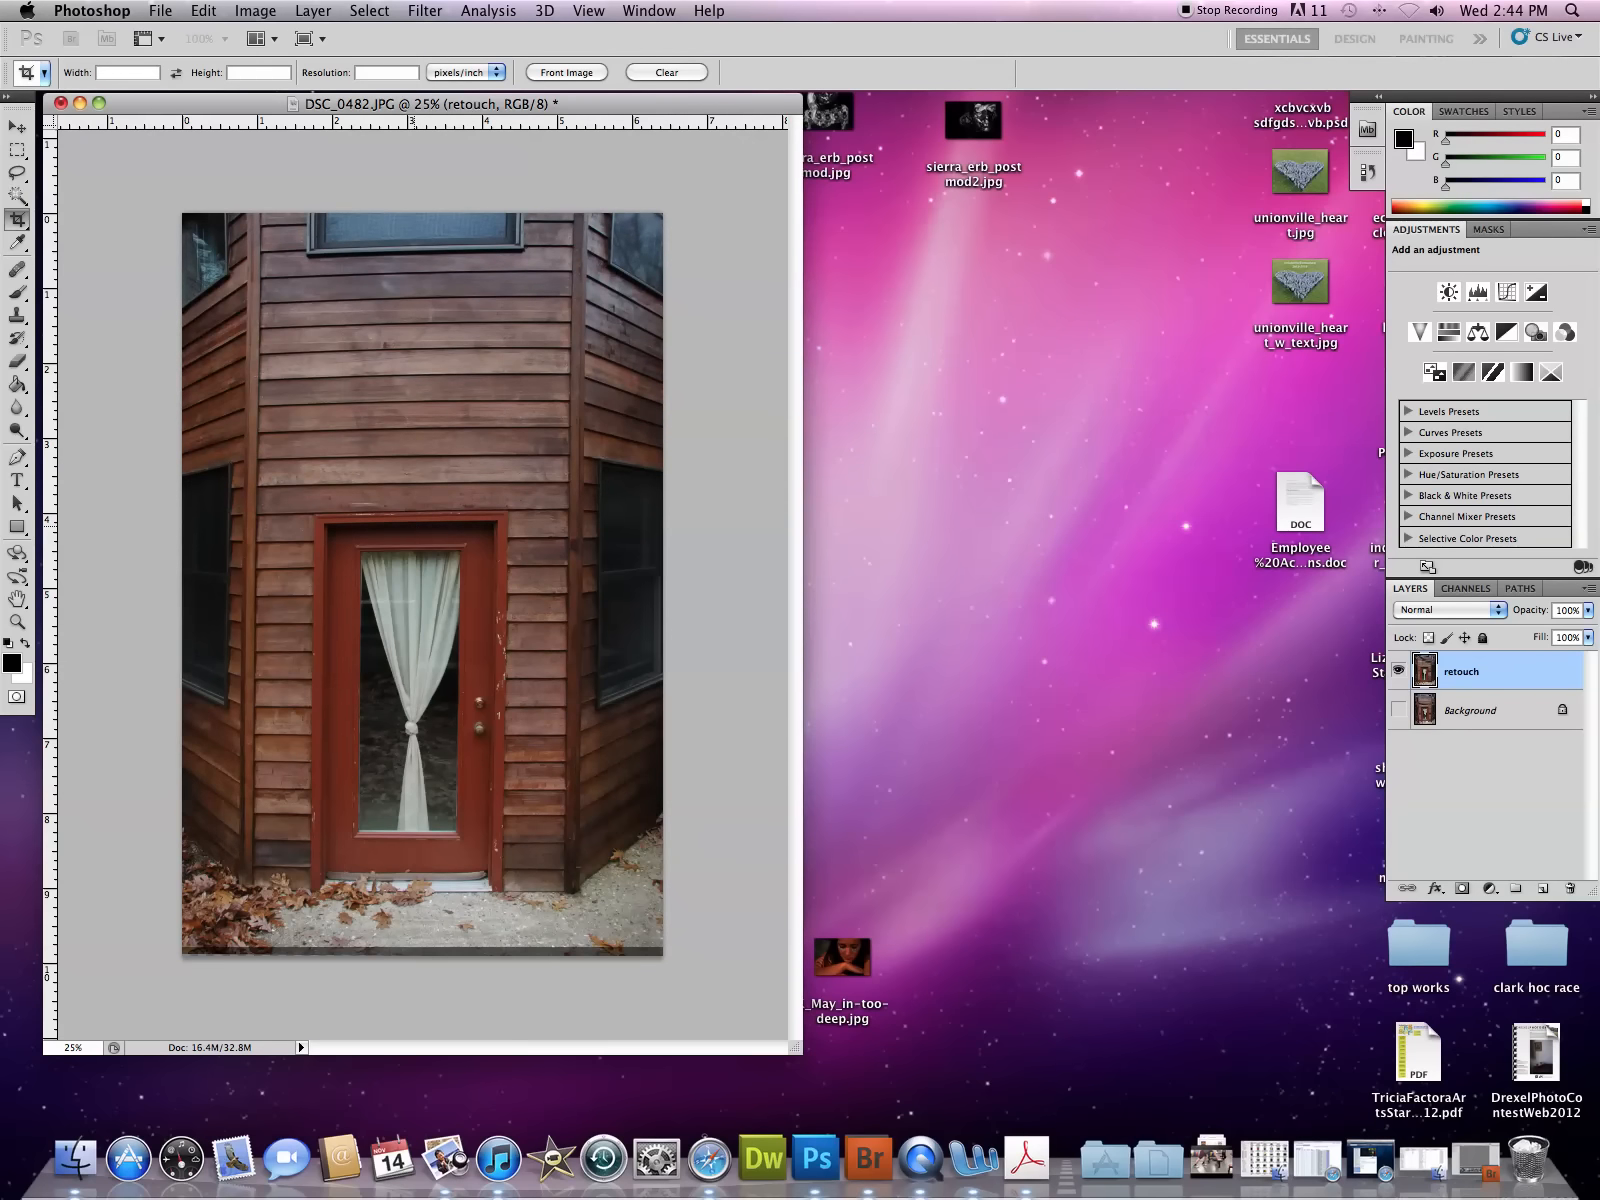